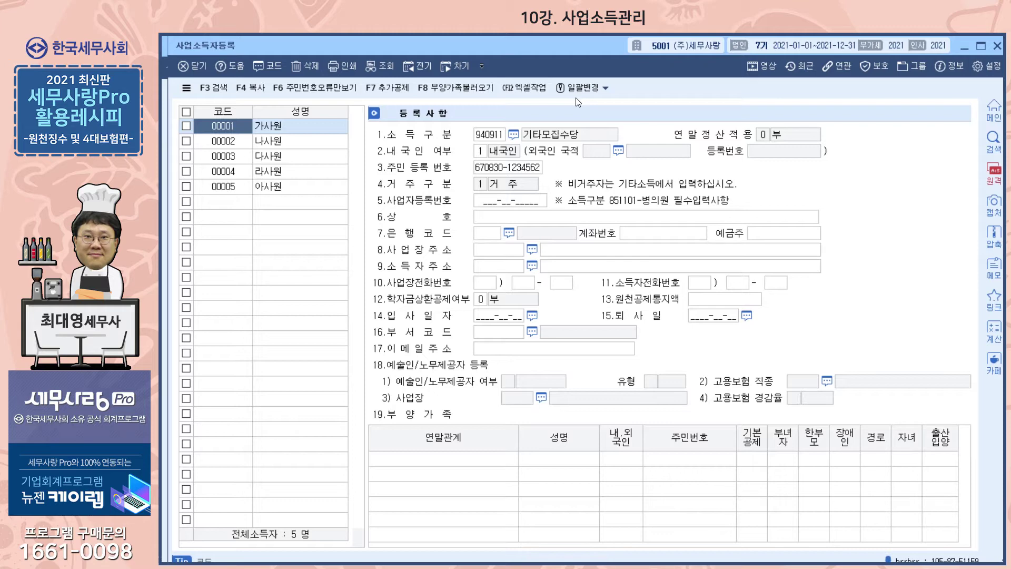
Review the registration details of the second to fourth business income earners, down to the fourth earner's trade name (상호) field.
{"action": "left_click", "coordinate": [225, 142]}
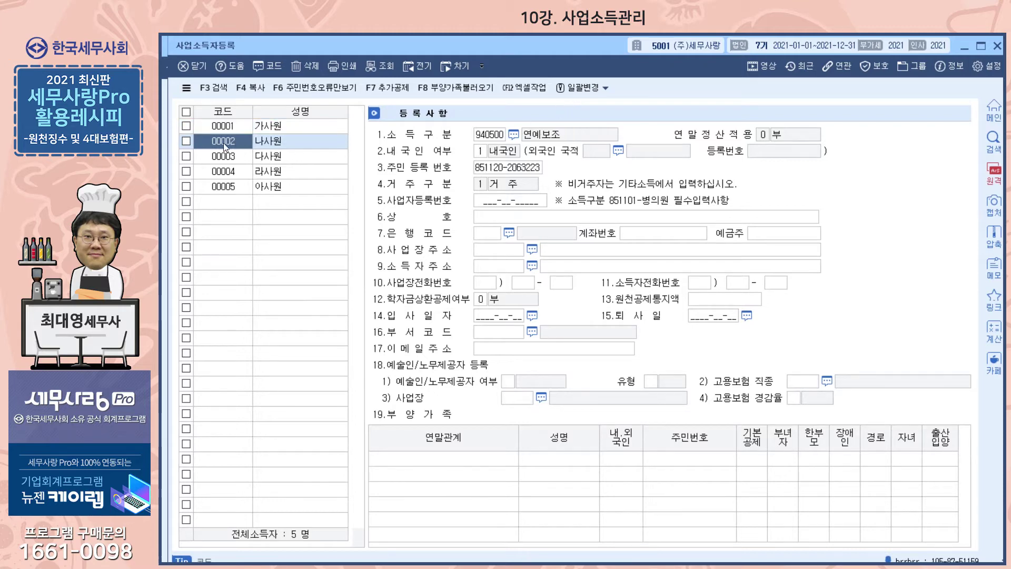
{"action": "left_click", "coordinate": [226, 156]}
{"action": "left_click", "coordinate": [227, 172]}
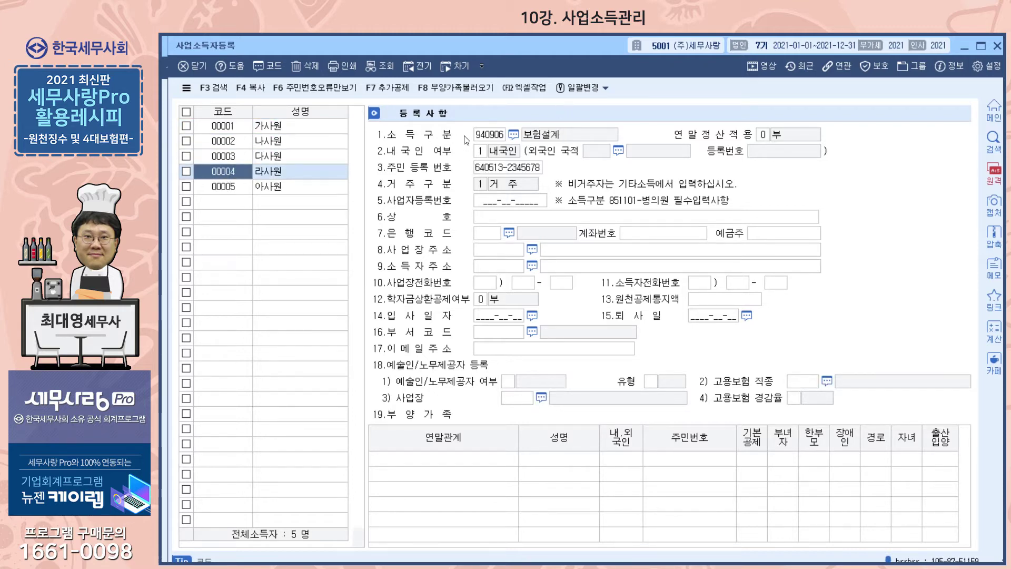
{"action": "key", "text": "Return"}
{"action": "key", "text": "Return"}
{"action": "key", "text": "Return"}
{"action": "key", "text": "Return"}
{"action": "key", "text": "Return"}
{"action": "left_click", "coordinate": [485, 219]}
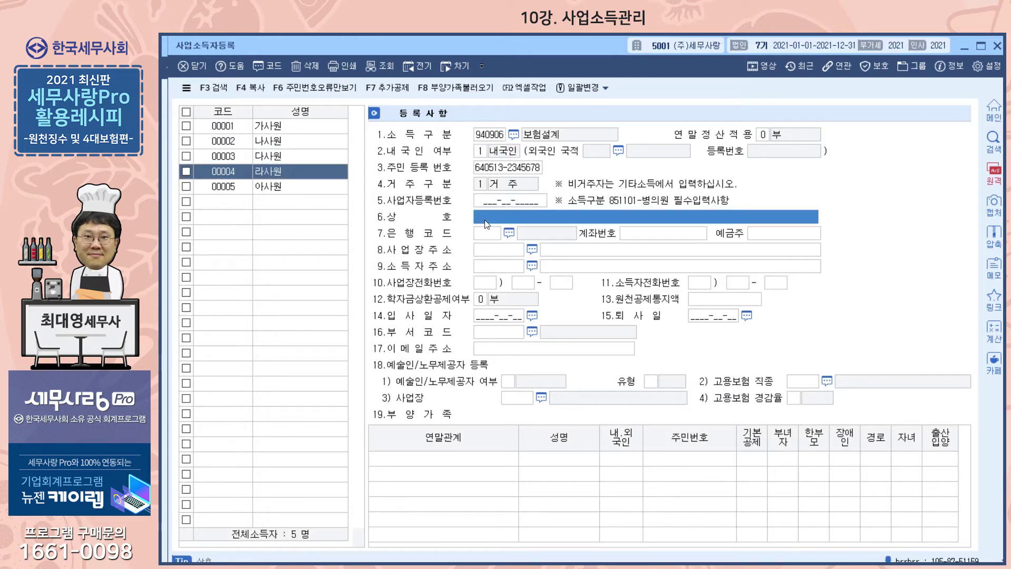
Compare the income type and registration details of the business income earners from the first to the fifth record.
{"action": "left_click", "coordinate": [274, 130]}
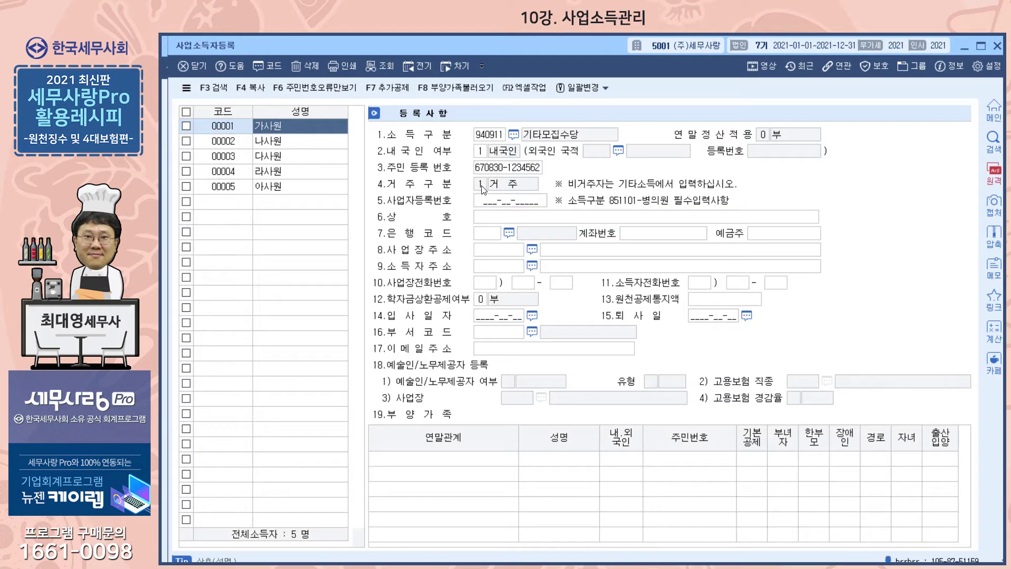
{"action": "left_click", "coordinate": [293, 143]}
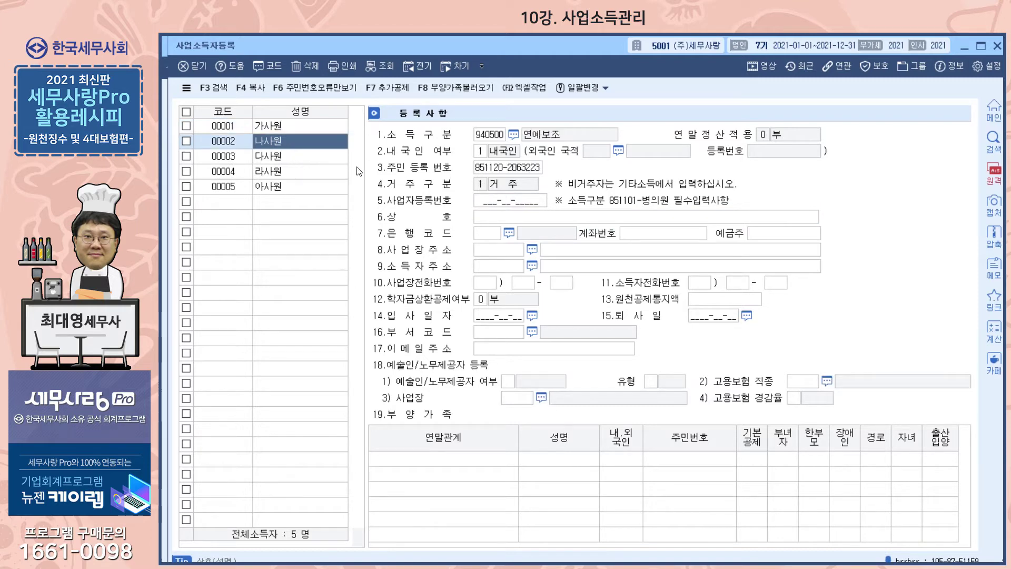
{"action": "left_click", "coordinate": [279, 165]}
{"action": "left_click", "coordinate": [275, 160]}
{"action": "left_click", "coordinate": [275, 187]}
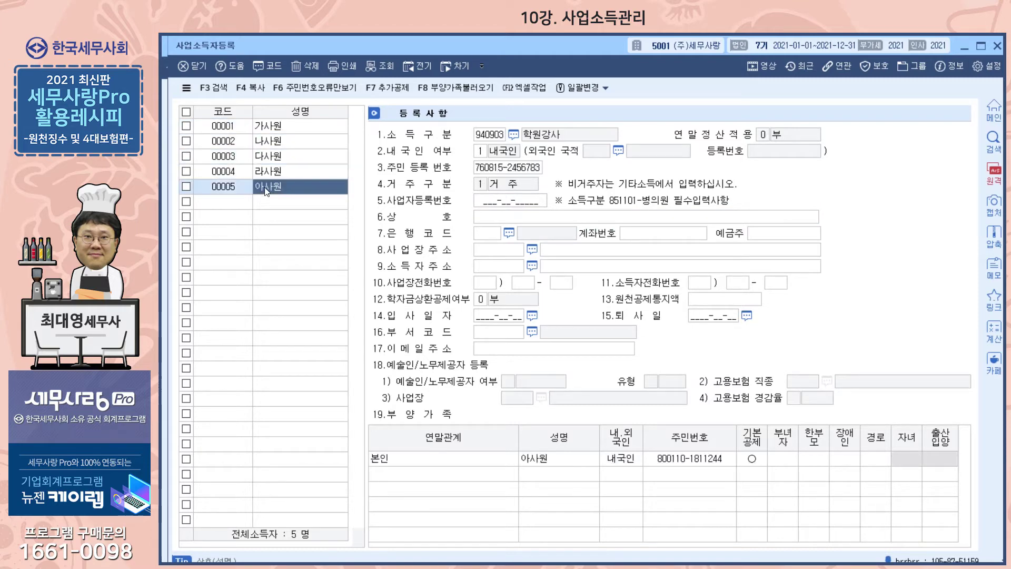
Look through the whole income type (소득구분) code list for the first earner and close it without choosing a code.
{"action": "left_click", "coordinate": [276, 129]}
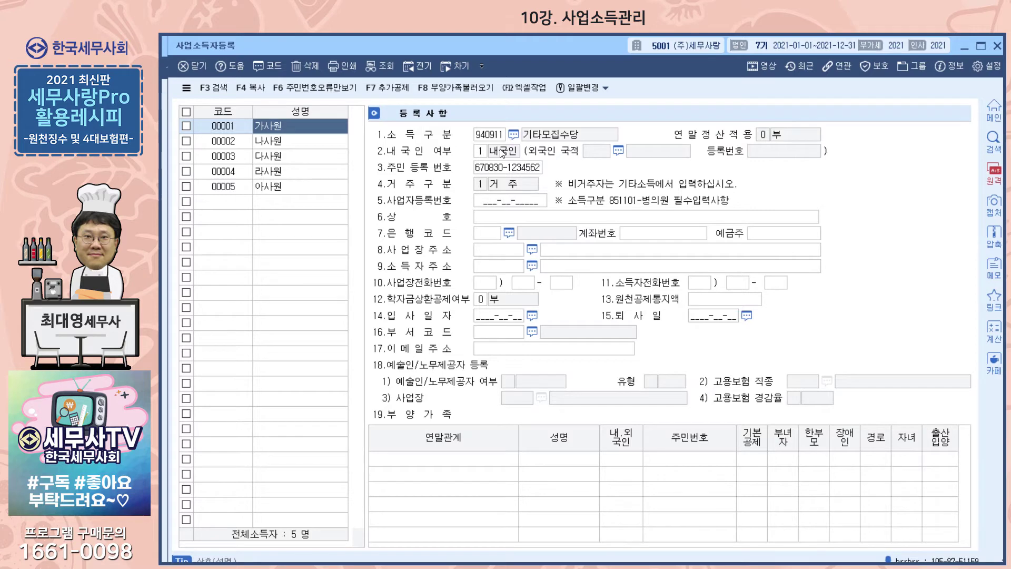
{"action": "left_click", "coordinate": [514, 134]}
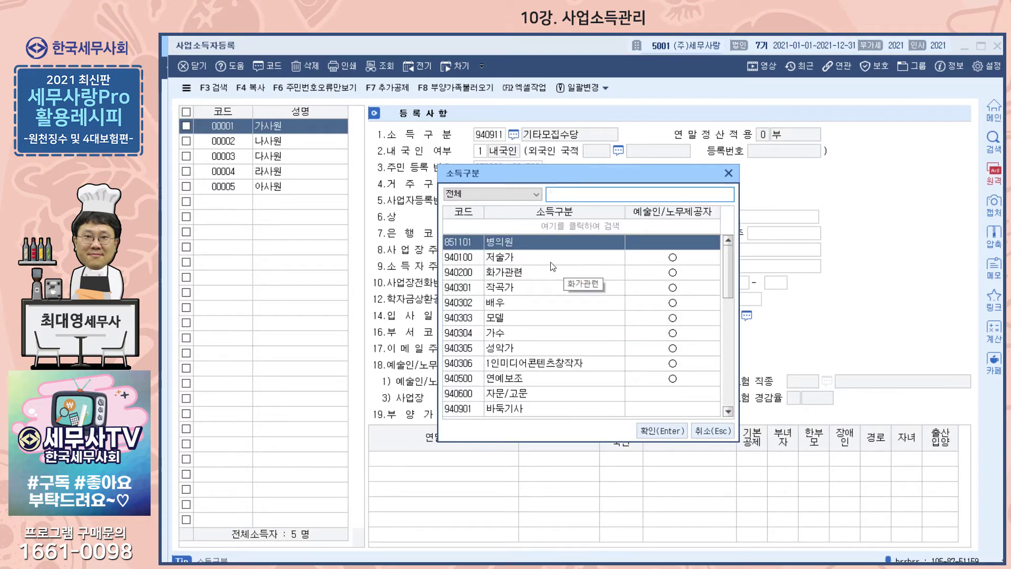
{"action": "scroll", "coordinate": [553, 274], "scroll_direction": "down", "scroll_amount": 8}
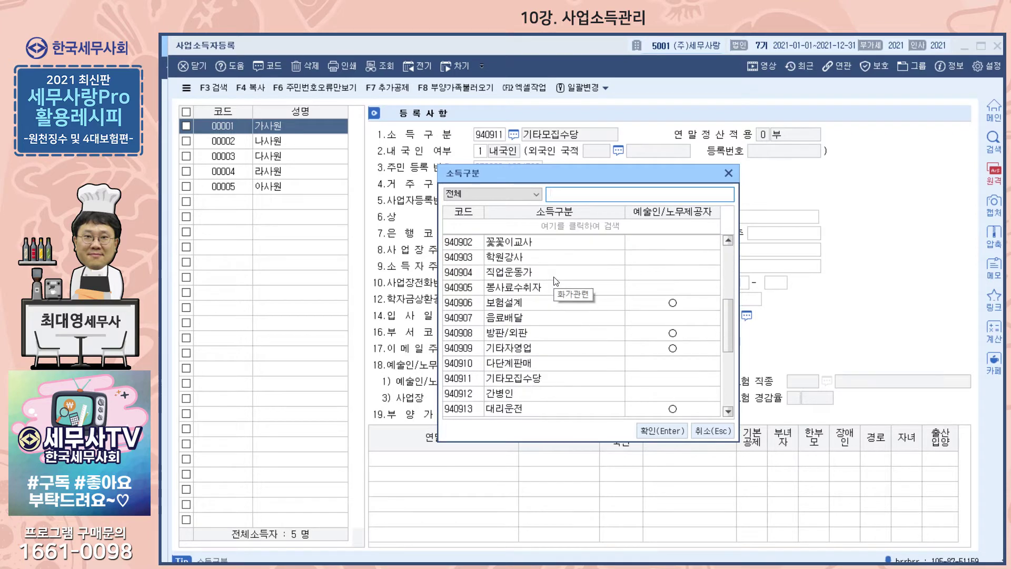
{"action": "scroll", "coordinate": [556, 281], "scroll_direction": "up", "scroll_amount": 8}
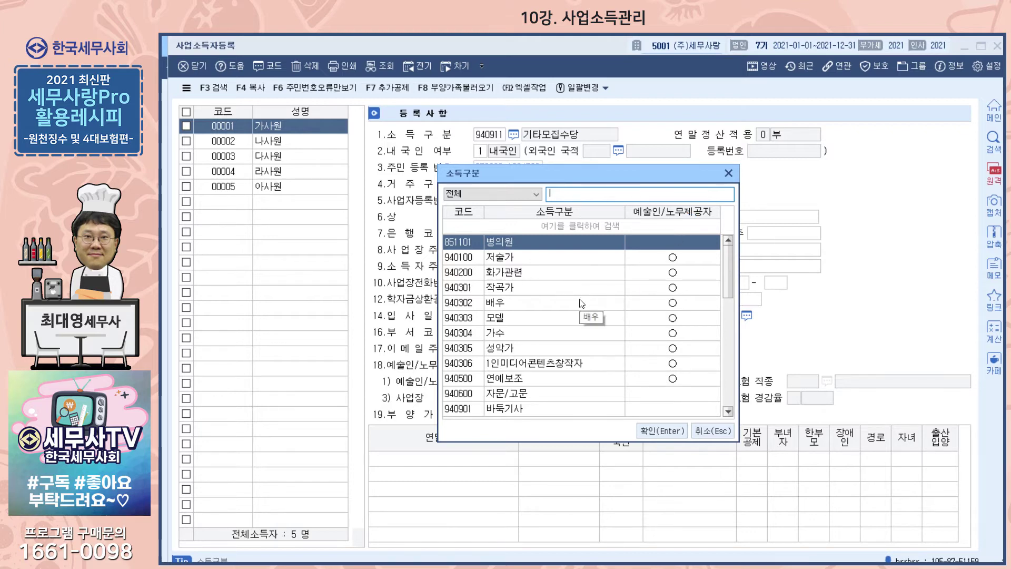
{"action": "scroll", "coordinate": [581, 303], "scroll_direction": "down", "scroll_amount": 4}
{"action": "scroll", "coordinate": [581, 304], "scroll_direction": "down", "scroll_amount": 4}
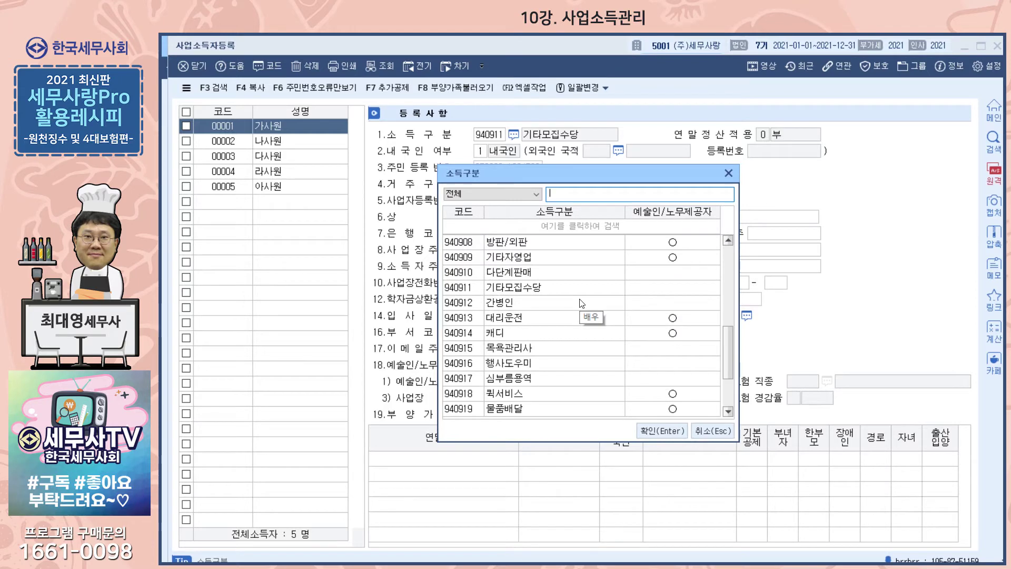
{"action": "scroll", "coordinate": [581, 303], "scroll_direction": "up", "scroll_amount": 8}
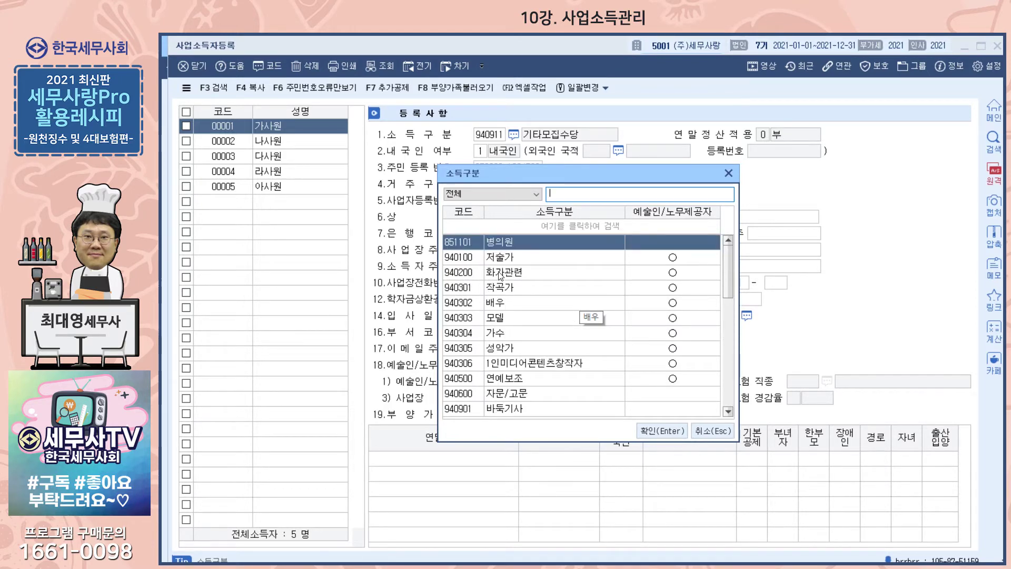
{"action": "scroll", "coordinate": [499, 275], "scroll_direction": "down", "scroll_amount": 8}
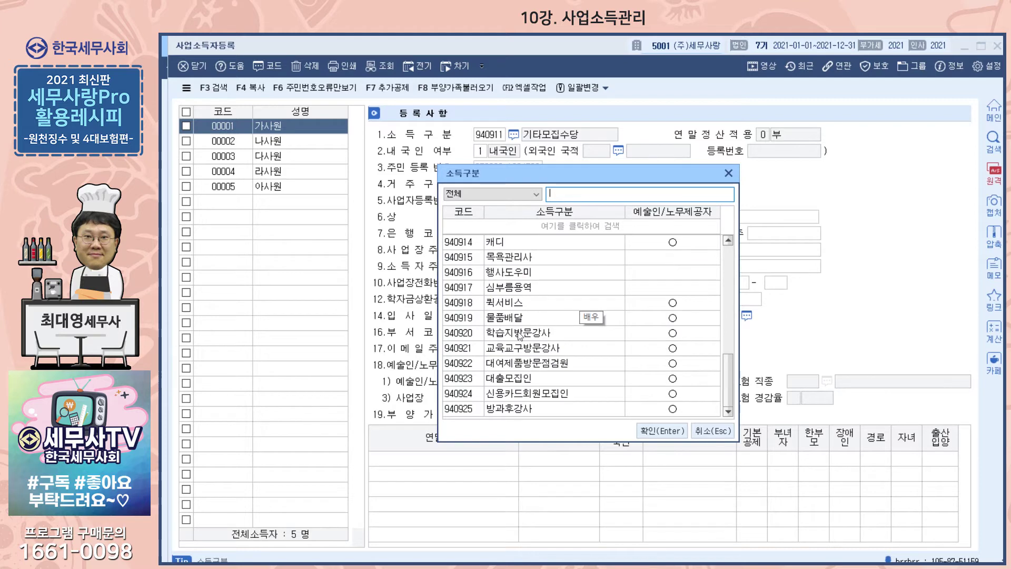
{"action": "left_click", "coordinate": [729, 172]}
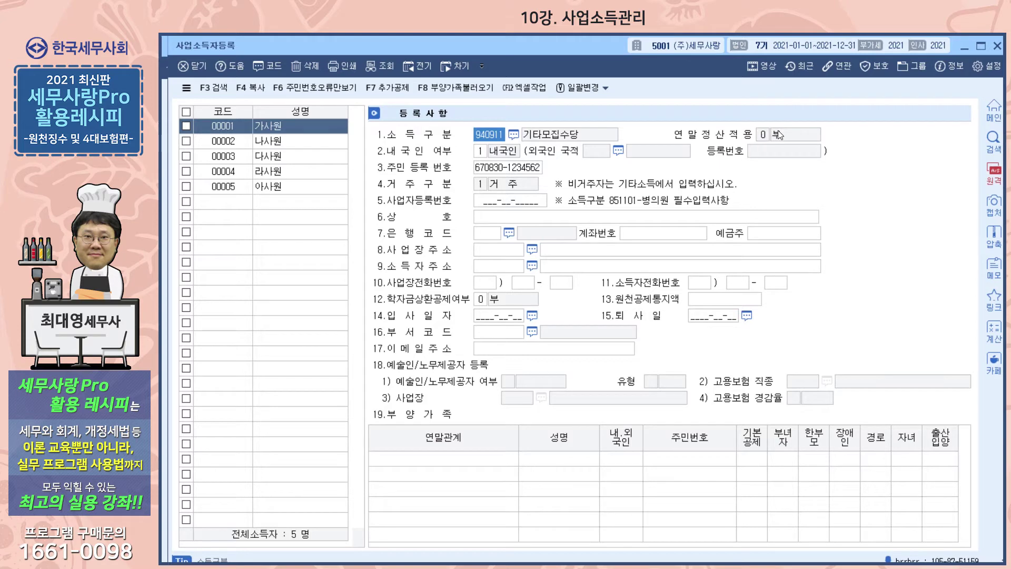
Compare the year-end settlement (연말정산적용) options in the fourth and fifth earners' registrations.
{"action": "left_click", "coordinate": [277, 145]}
{"action": "left_click", "coordinate": [274, 157]}
{"action": "left_click", "coordinate": [272, 169]}
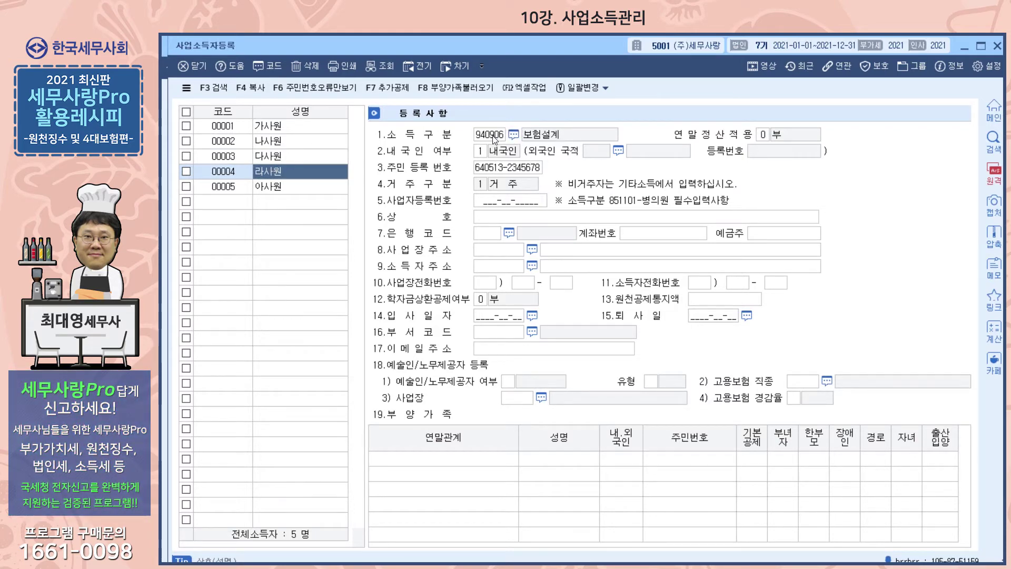
{"action": "left_click", "coordinate": [762, 136]}
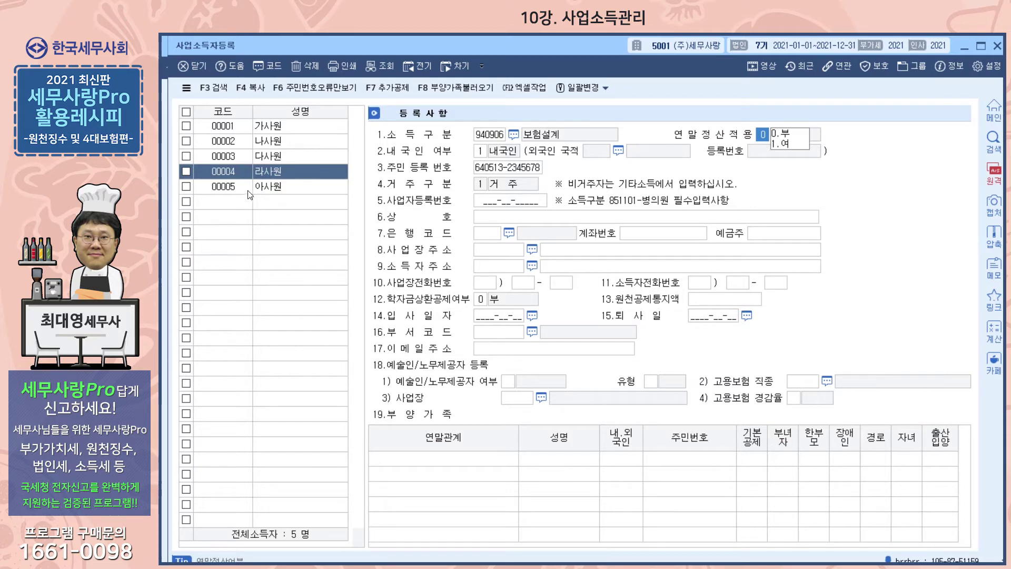
{"action": "left_click", "coordinate": [273, 193]}
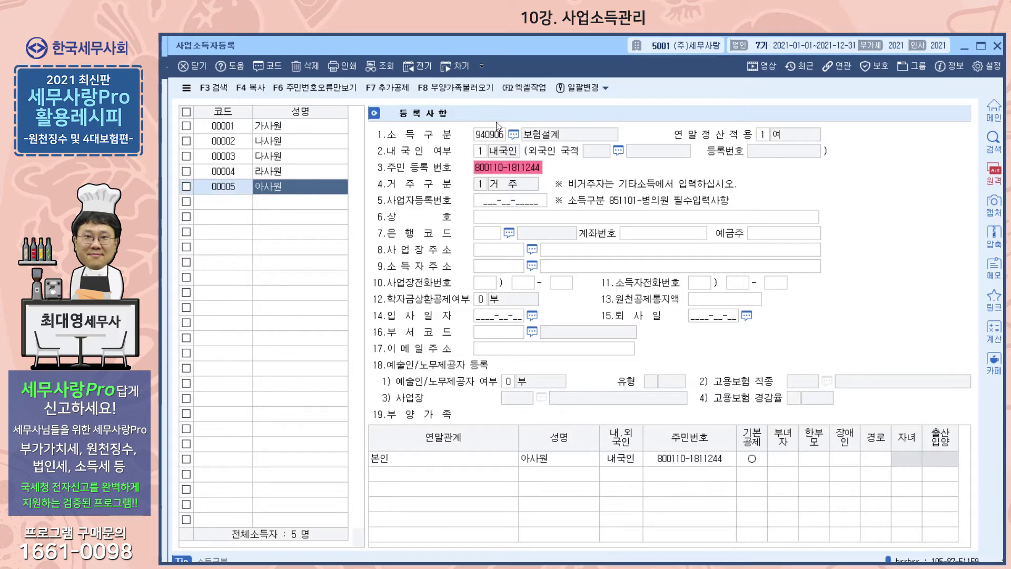
{"action": "left_click", "coordinate": [763, 137]}
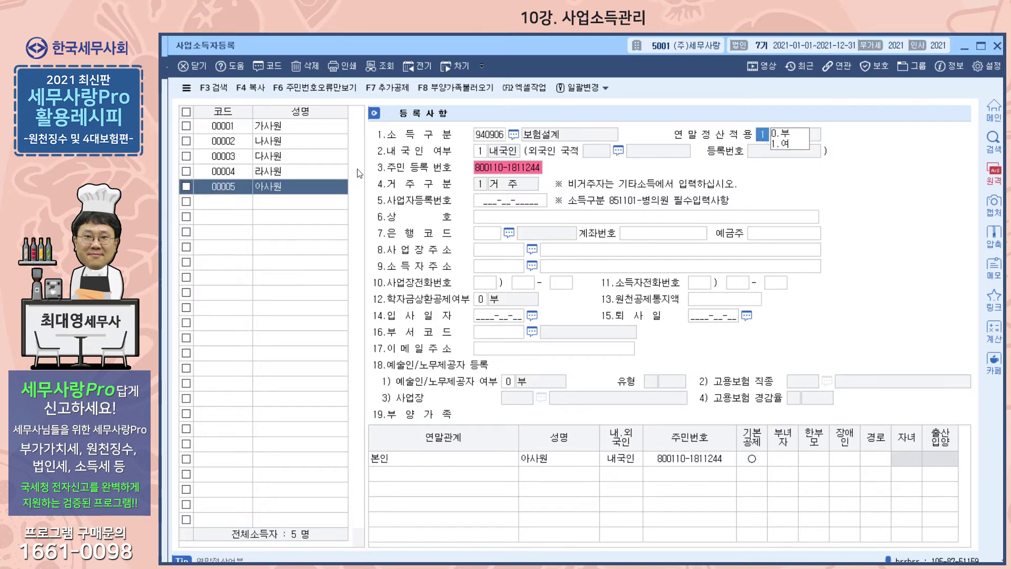
Check the fifth earner's year-end settlement setting, the relationship choices for a new dependent, and the 본인 row in the dependents table.
{"action": "left_click", "coordinate": [263, 172]}
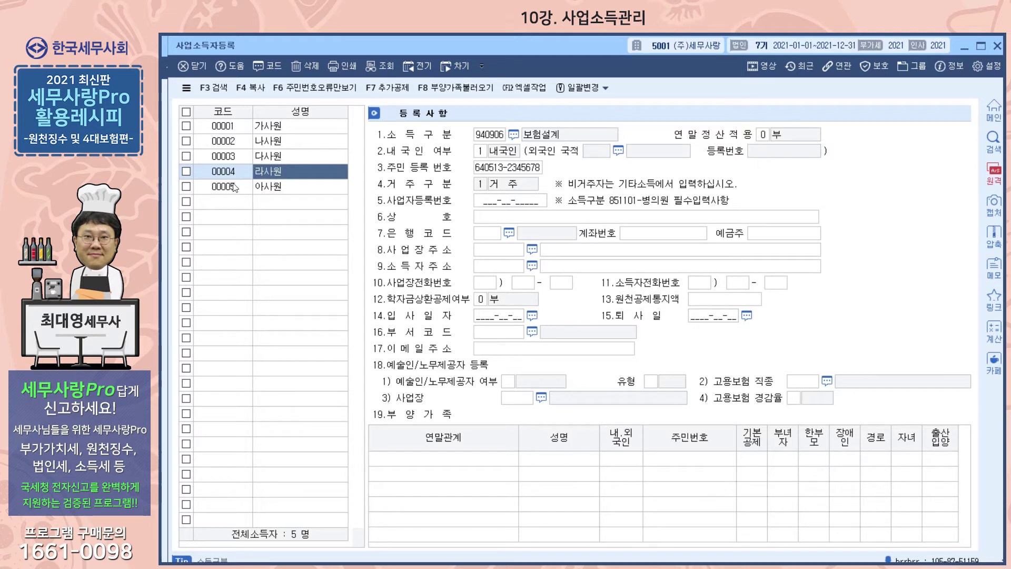
{"action": "left_click", "coordinate": [273, 188]}
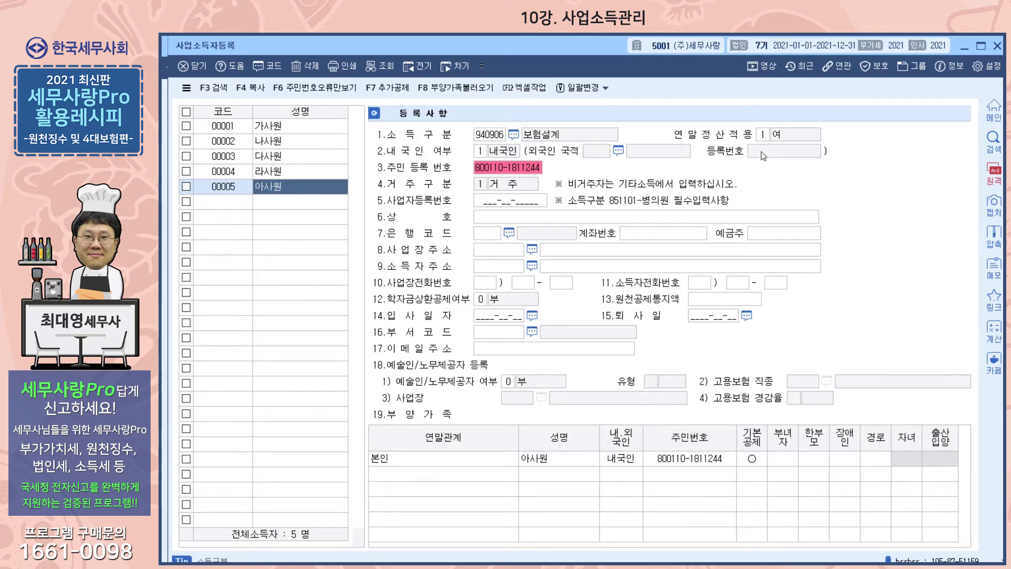
{"action": "left_click", "coordinate": [762, 134]}
{"action": "left_click", "coordinate": [402, 472]}
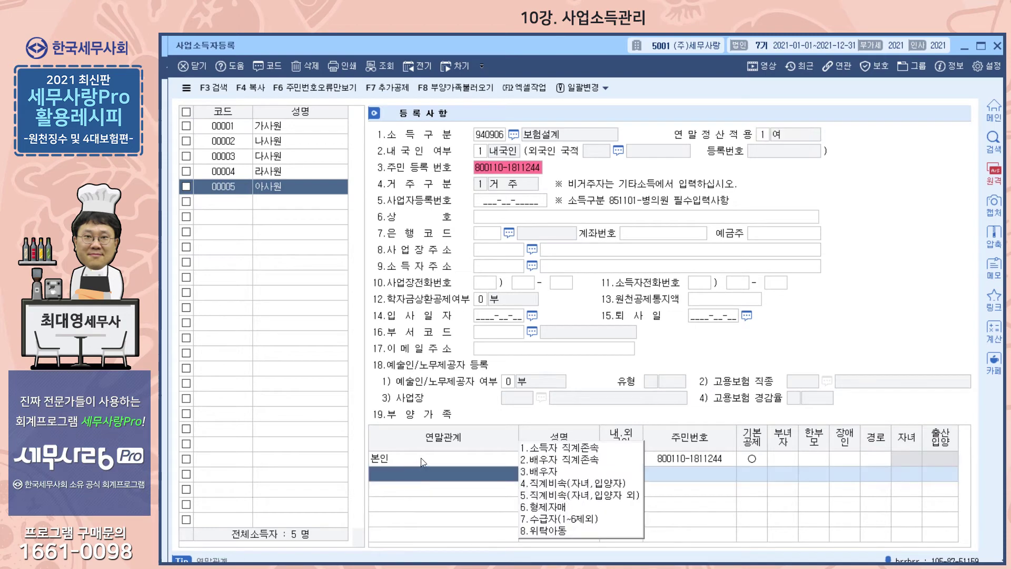
{"action": "left_click", "coordinate": [422, 459]}
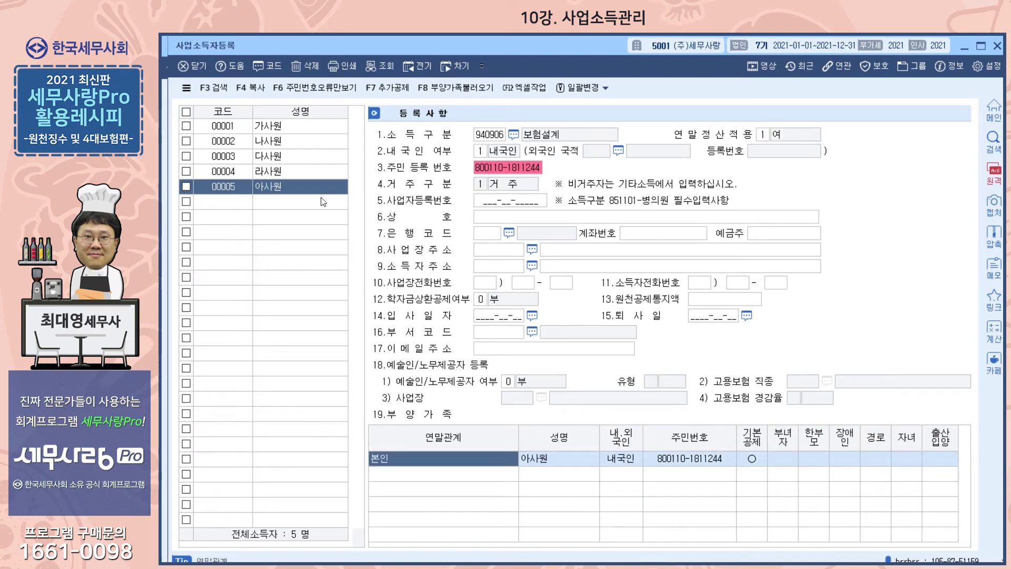
Compare the dependents (부양가족) tables of the fourth and fifth earners and return to the first earner's record.
{"action": "left_click", "coordinate": [300, 173]}
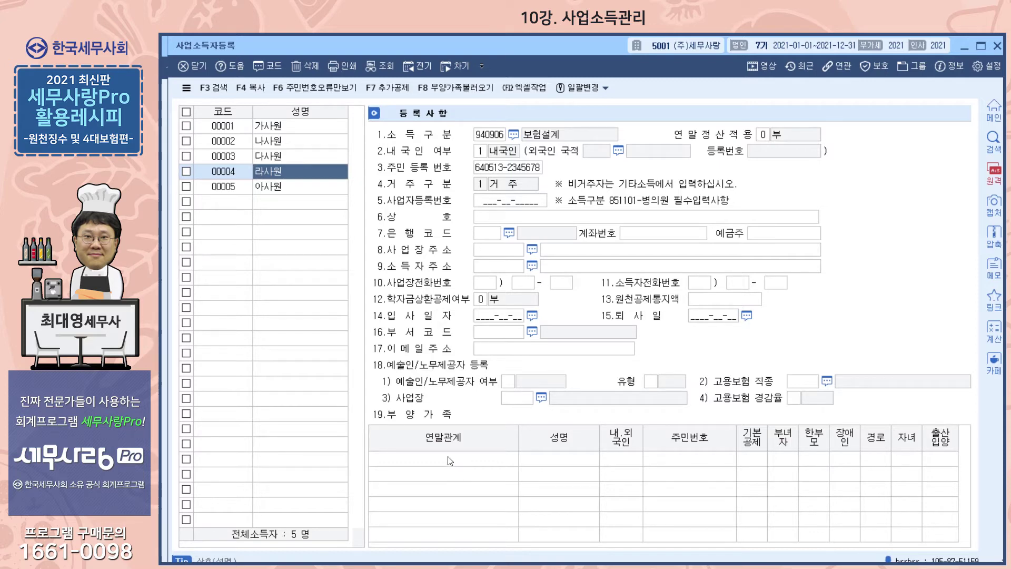
{"action": "left_click", "coordinate": [271, 192]}
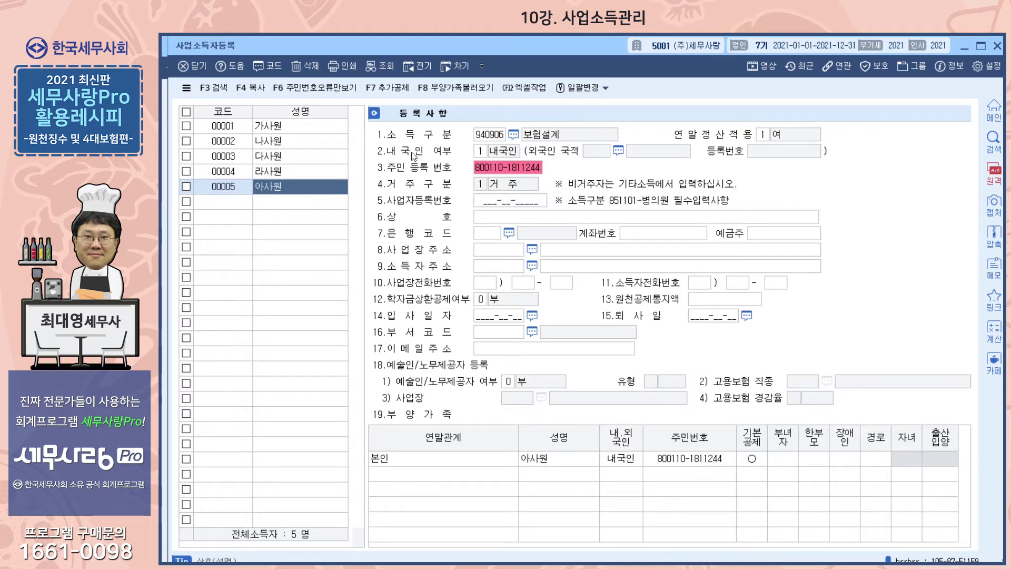
{"action": "left_click", "coordinate": [278, 174]}
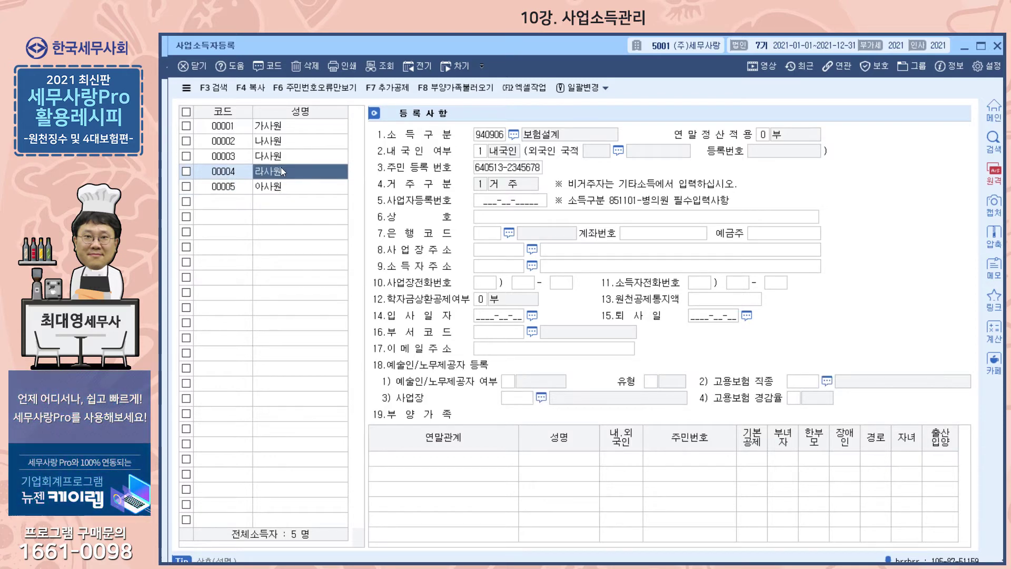
{"action": "left_click", "coordinate": [272, 127]}
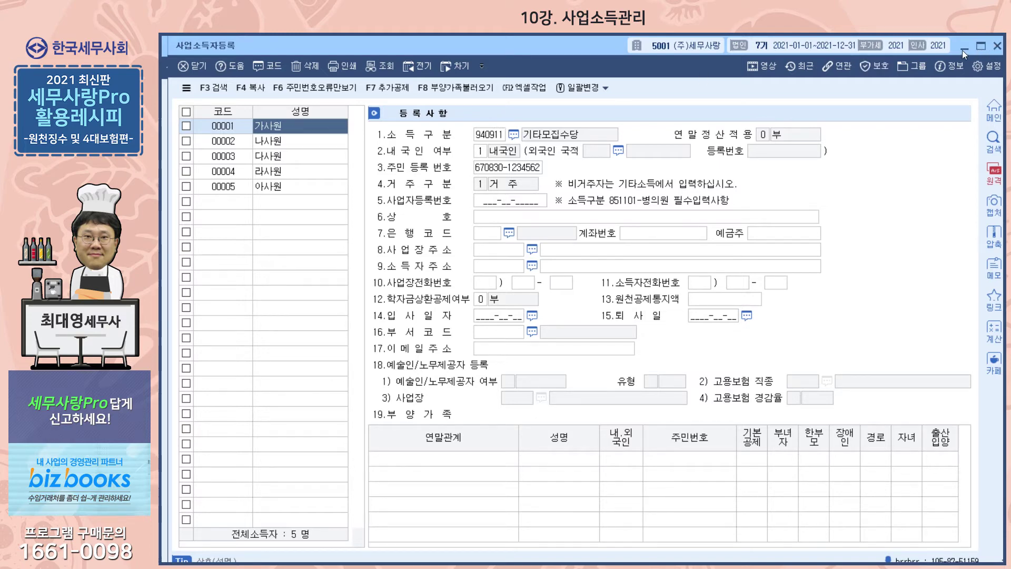
Close the earner registration and load the 사업소득자료입력 payment data for month 07 of 2021.
{"action": "left_click", "coordinate": [996, 48]}
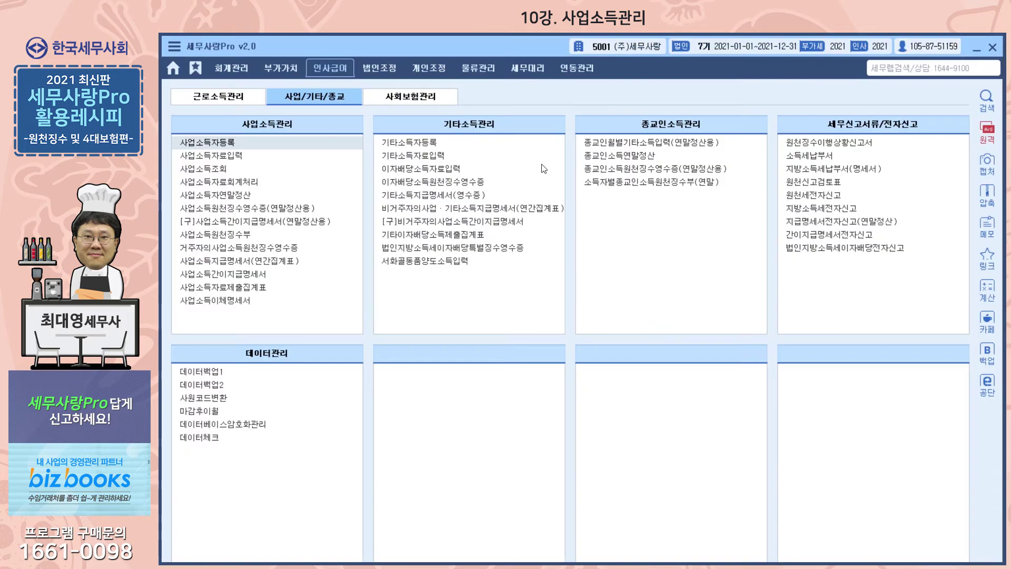
{"action": "left_click", "coordinate": [231, 160]}
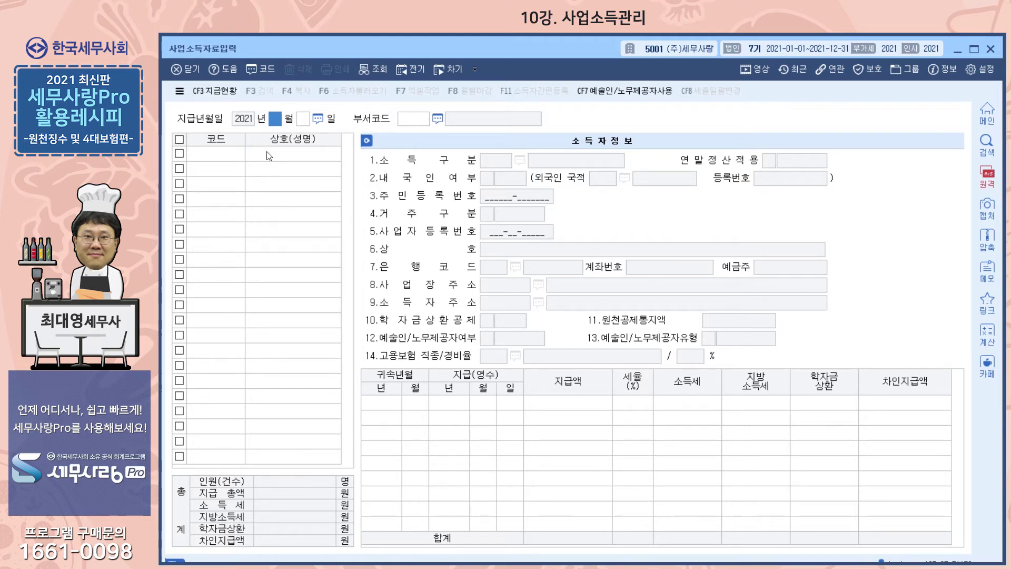
{"action": "type", "text": "07"}
{"action": "key", "text": "Return"}
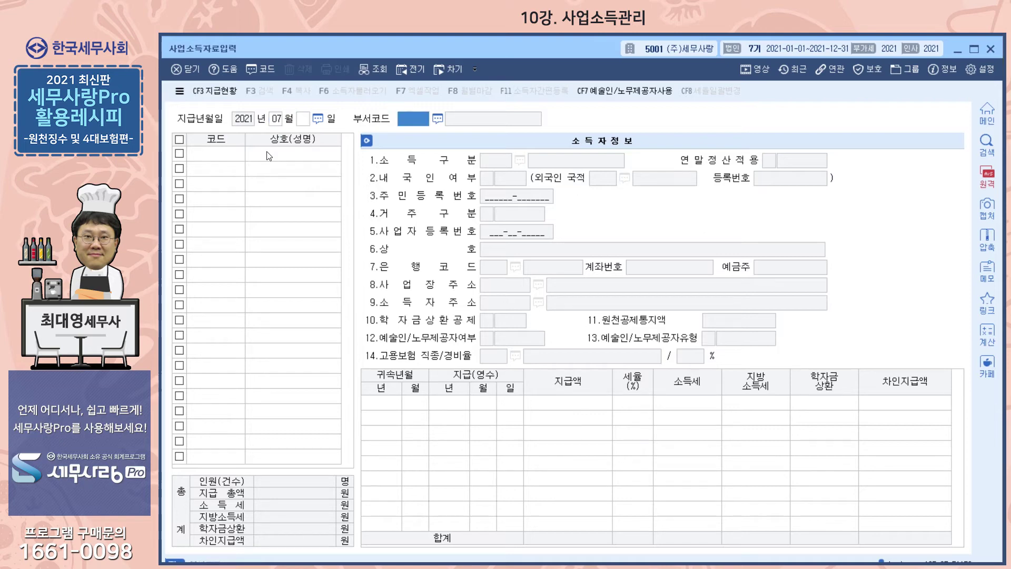
{"action": "key", "text": "Return"}
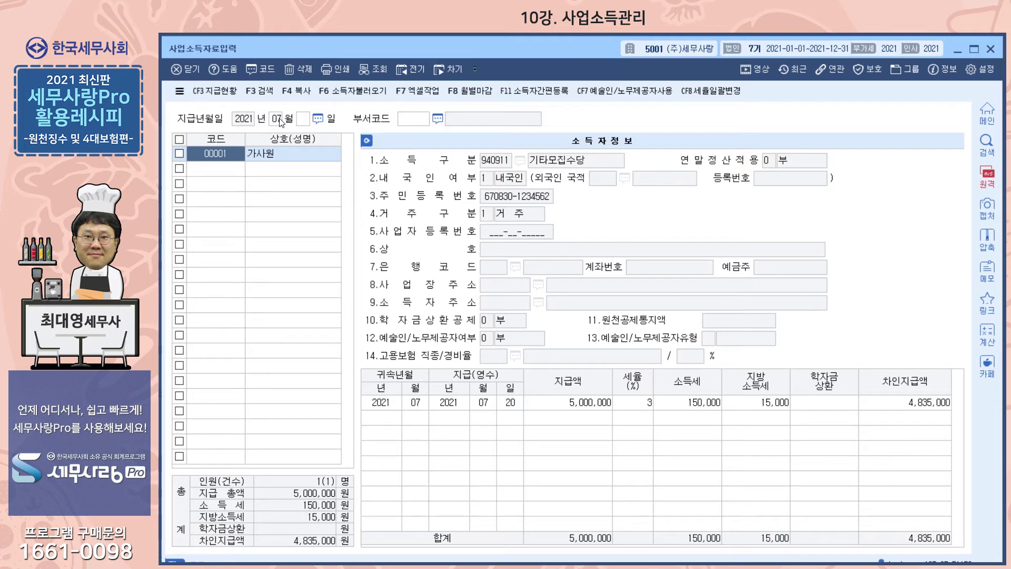
View the earner code list for a new row under the first earner and close it without choosing anyone.
{"action": "left_click", "coordinate": [215, 169]}
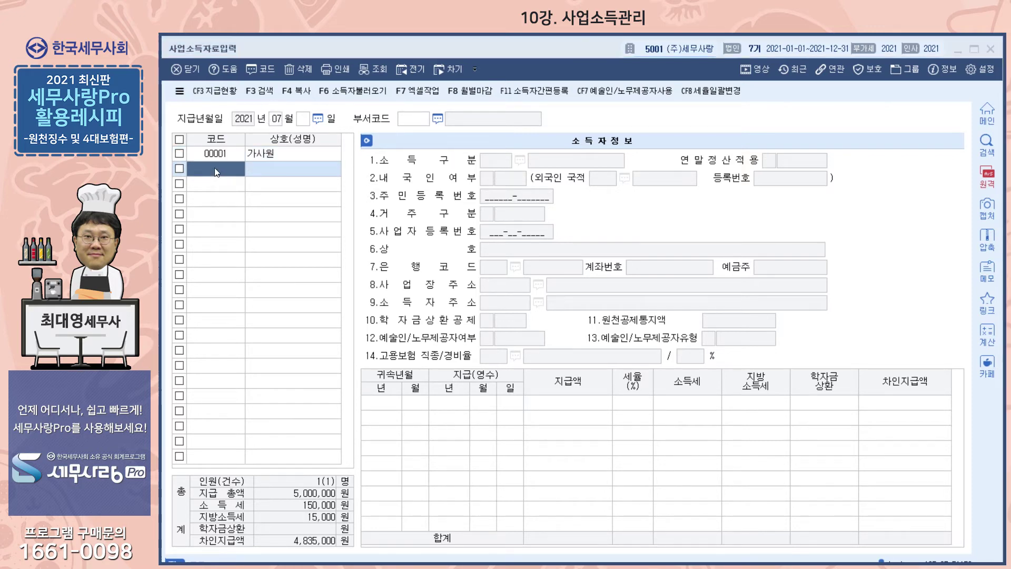
{"action": "key", "text": "F2"}
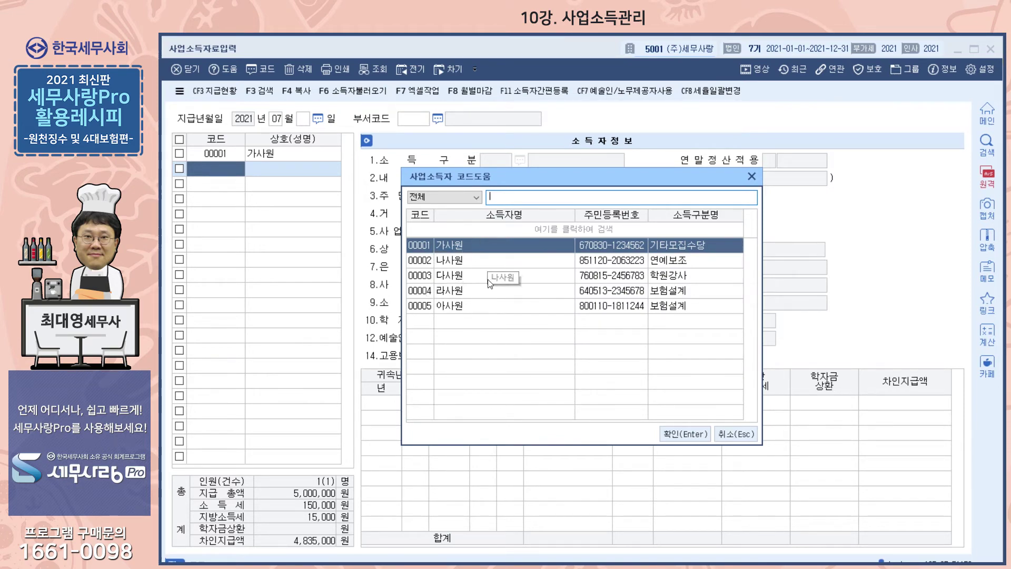
{"action": "left_click", "coordinate": [751, 176]}
Examine the attribution year and month (귀속년월) of the first earner's July payment entry.
{"action": "left_click", "coordinate": [215, 153]}
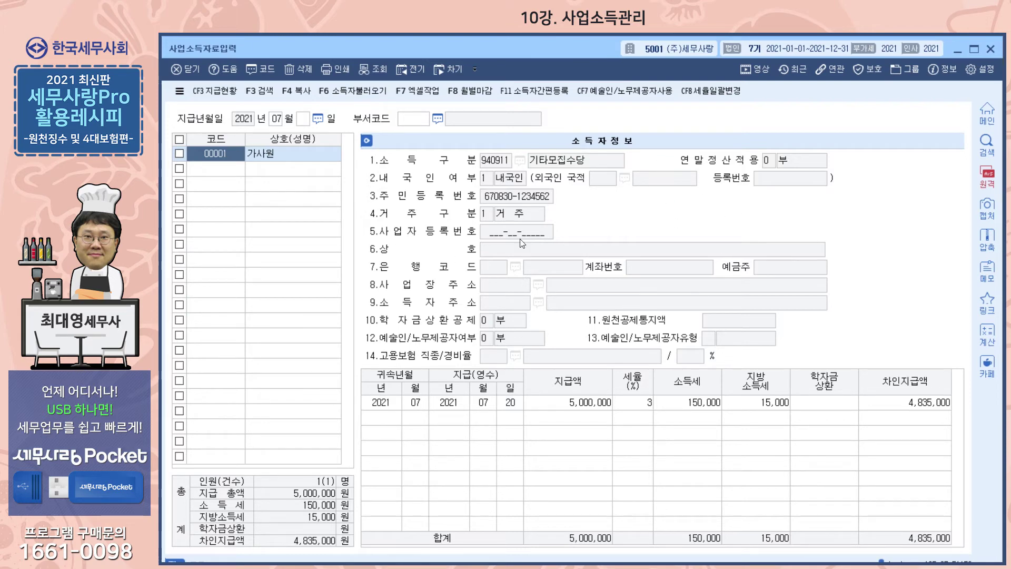
{"action": "left_click", "coordinate": [390, 403]}
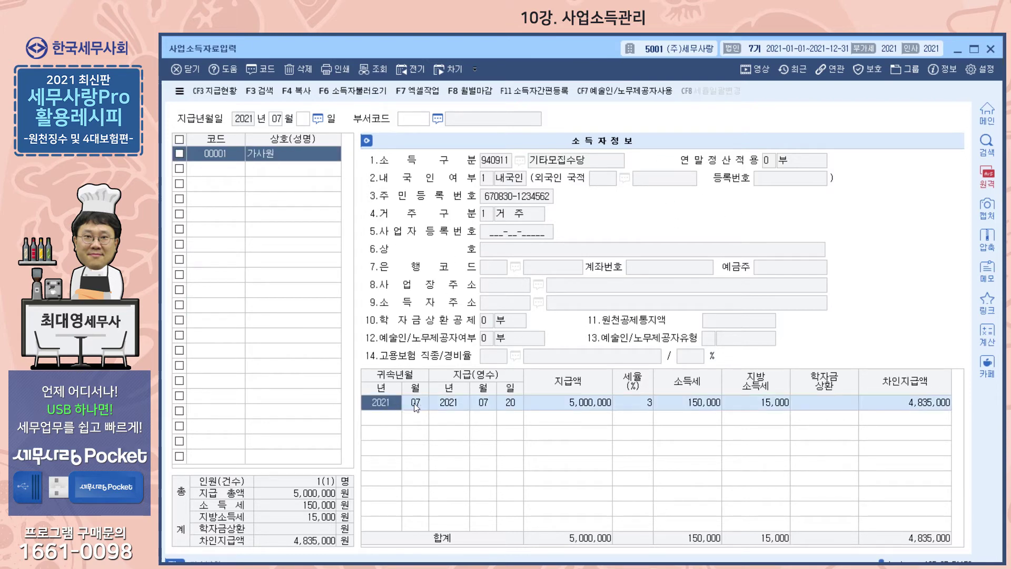
{"action": "left_click", "coordinate": [415, 405]}
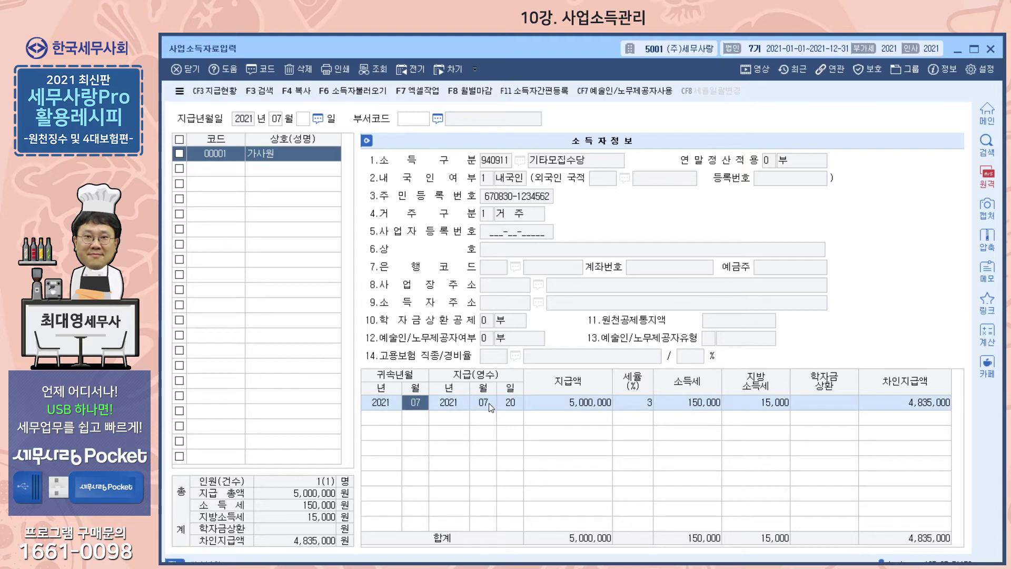
Examine the payment date, payment amount and net payment of the first earner's July entry and return to the main menu.
{"action": "left_click", "coordinate": [508, 402]}
{"action": "left_click", "coordinate": [569, 406]}
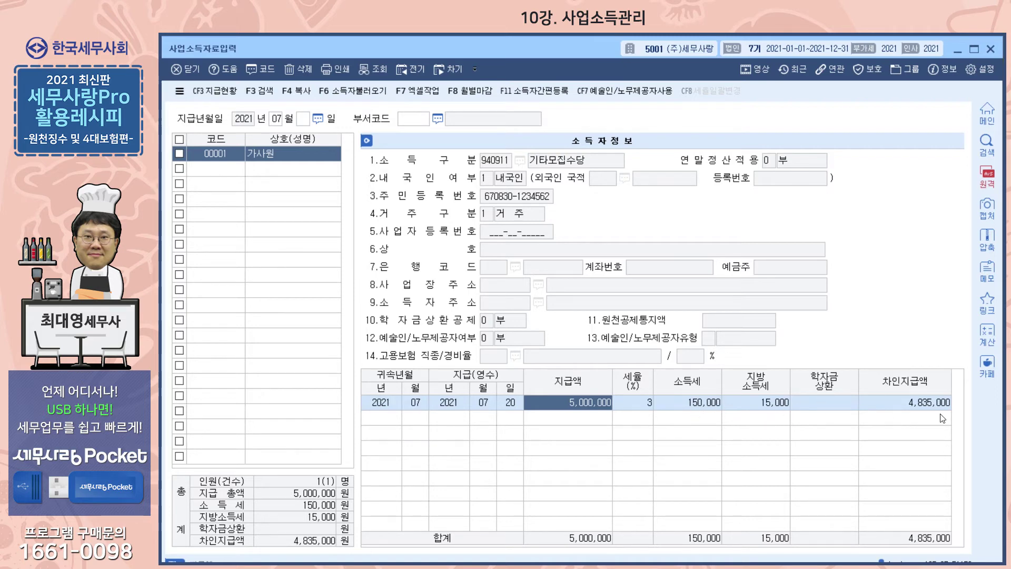
{"action": "left_click", "coordinate": [920, 401]}
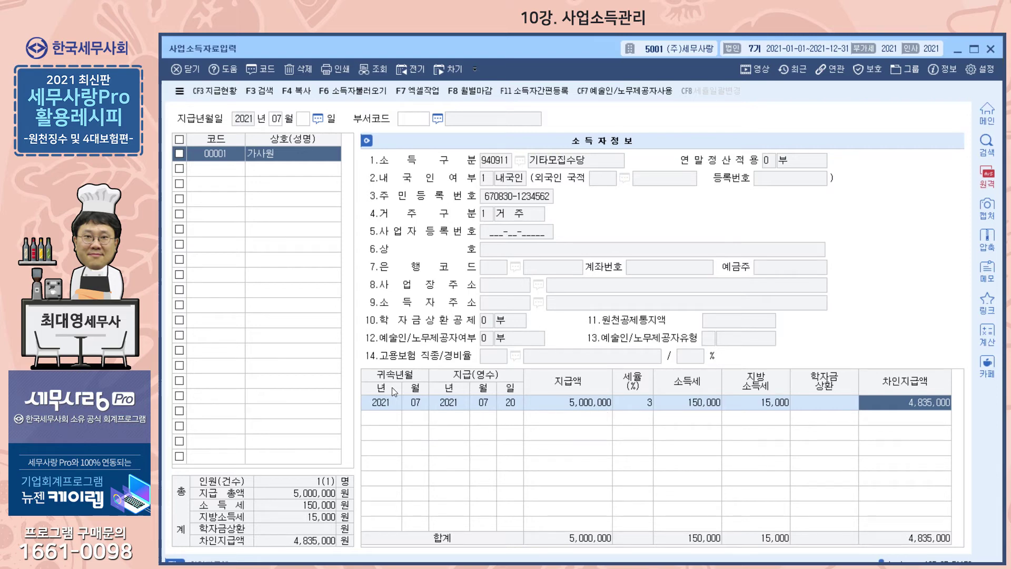
{"action": "key", "text": "Escape"}
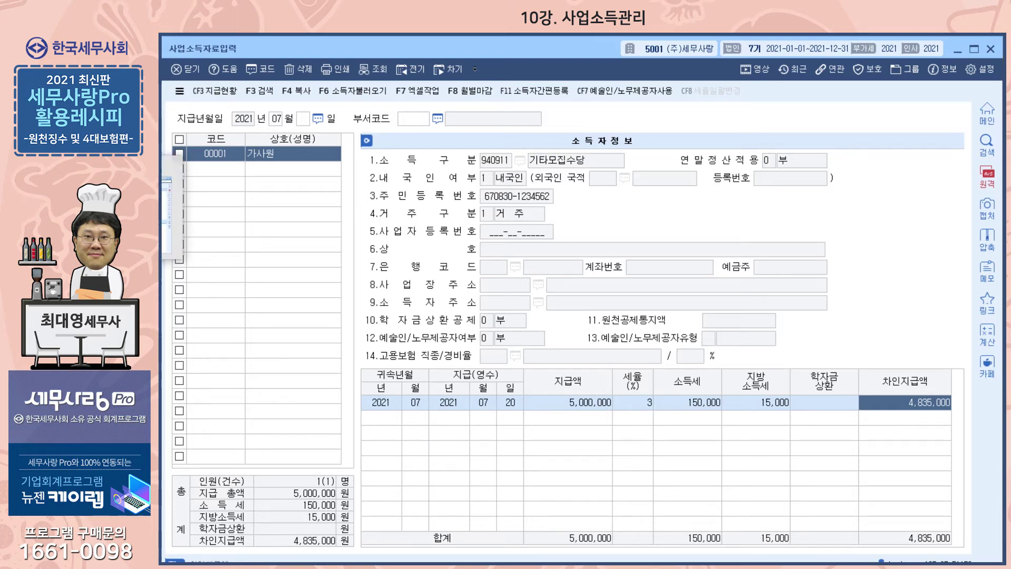
{"action": "key", "text": "Escape"}
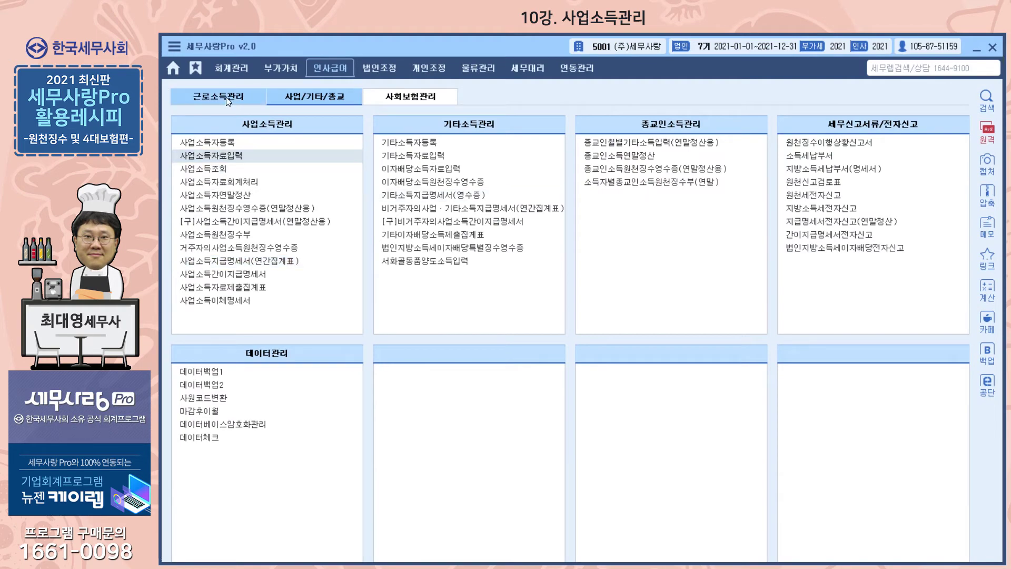
Open the 원천징수이행상황신고서 for July 2021 and examine the total payment and income tax of row A25 (매월징수).
{"action": "left_click", "coordinate": [836, 143]}
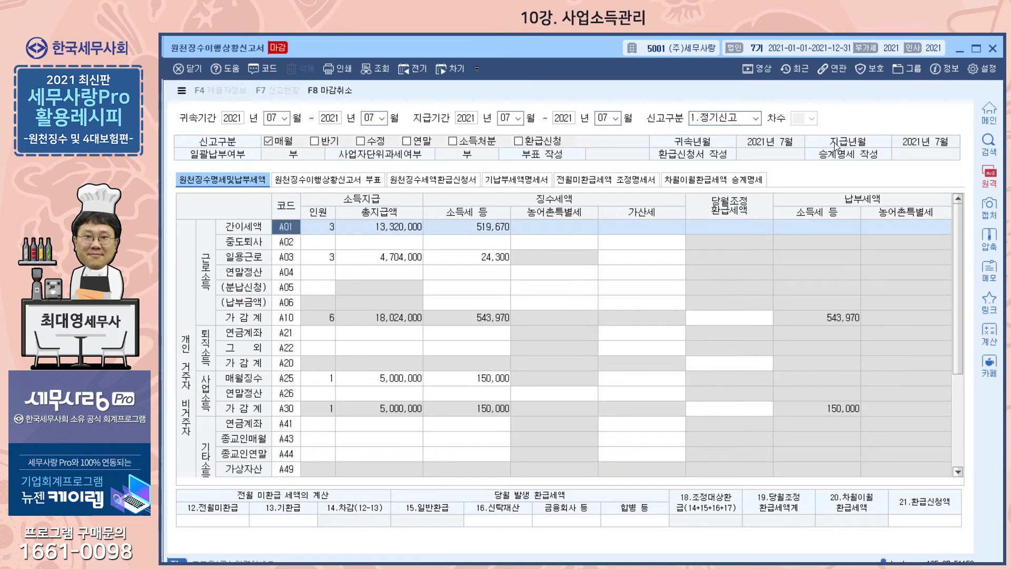
{"action": "left_click", "coordinate": [384, 377]}
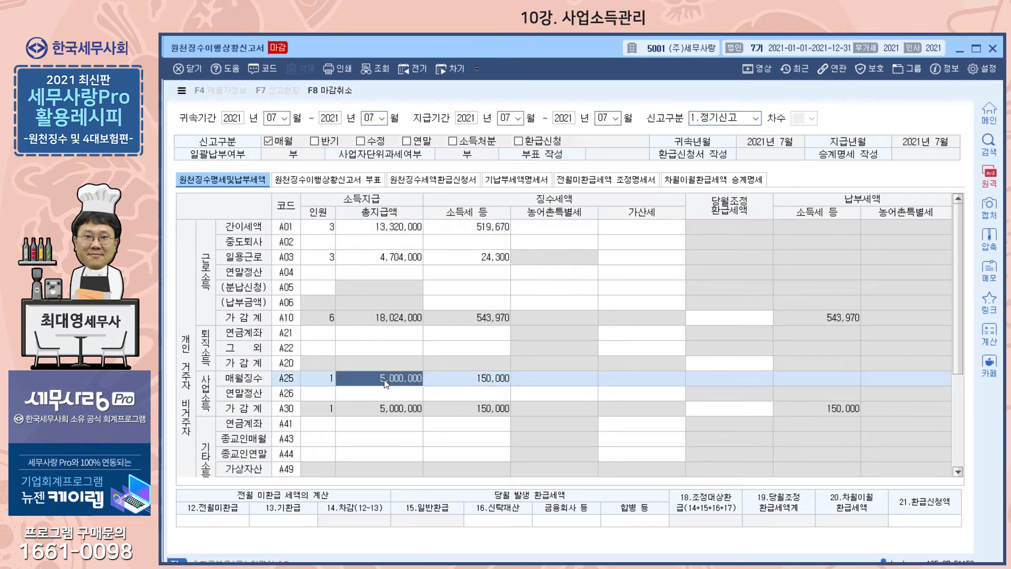
{"action": "left_click", "coordinate": [483, 378]}
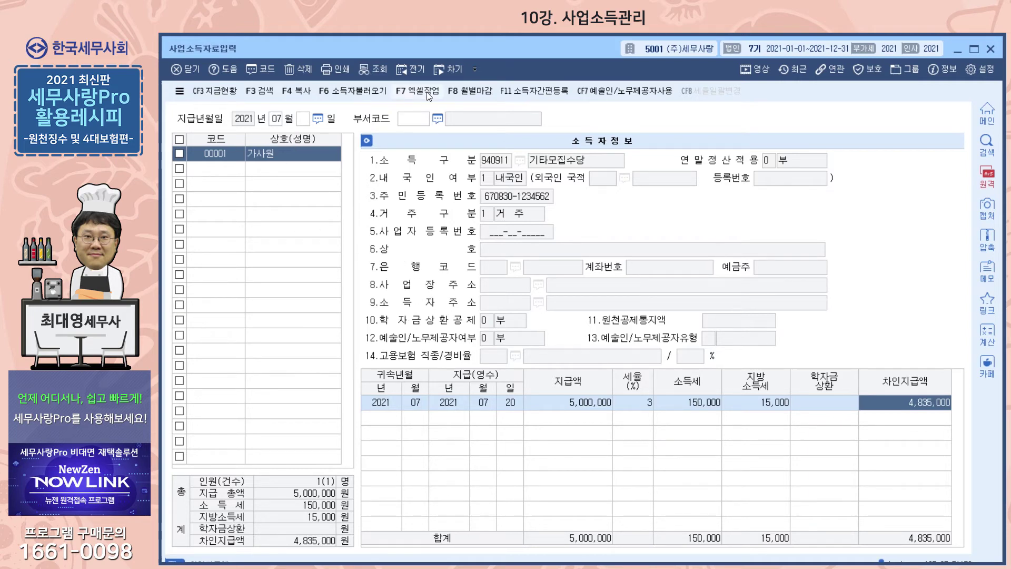
Start the monthly closing (월별마감) of the July payment data and decline it, and show and hide the 예술인/노무제공자 columns.
{"action": "left_click", "coordinate": [472, 96]}
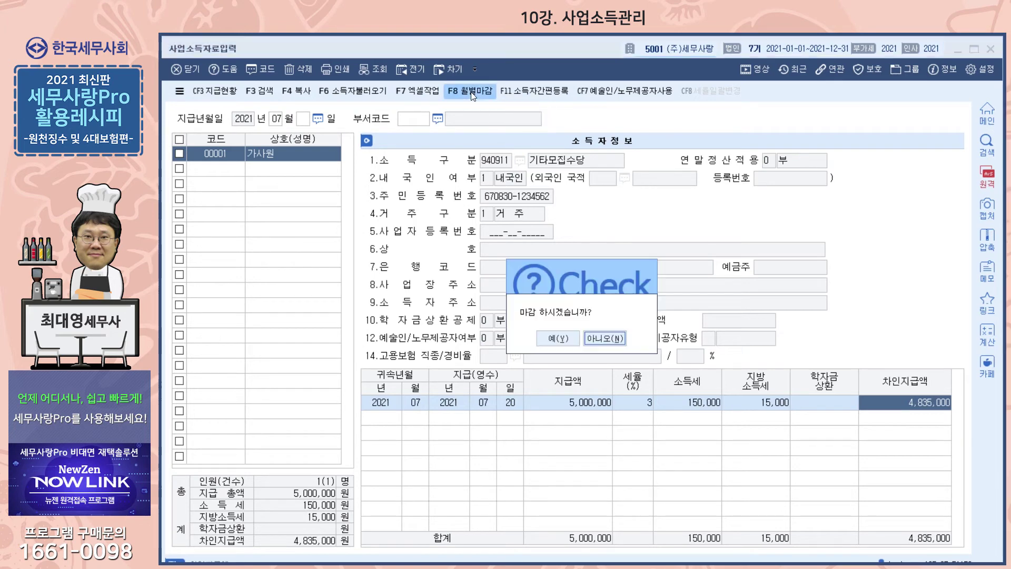
{"action": "left_click", "coordinate": [605, 338]}
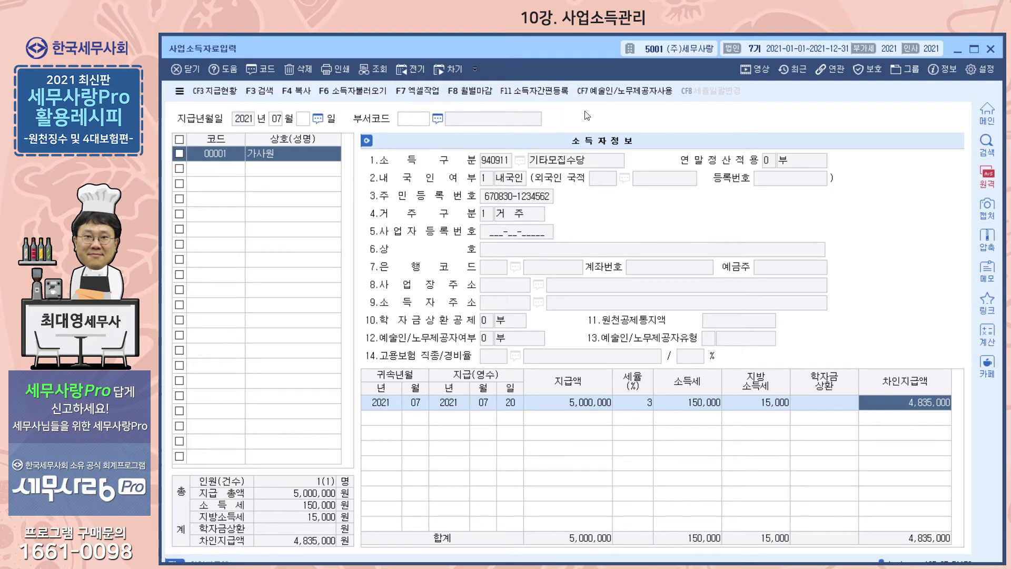
{"action": "left_click", "coordinate": [609, 95]}
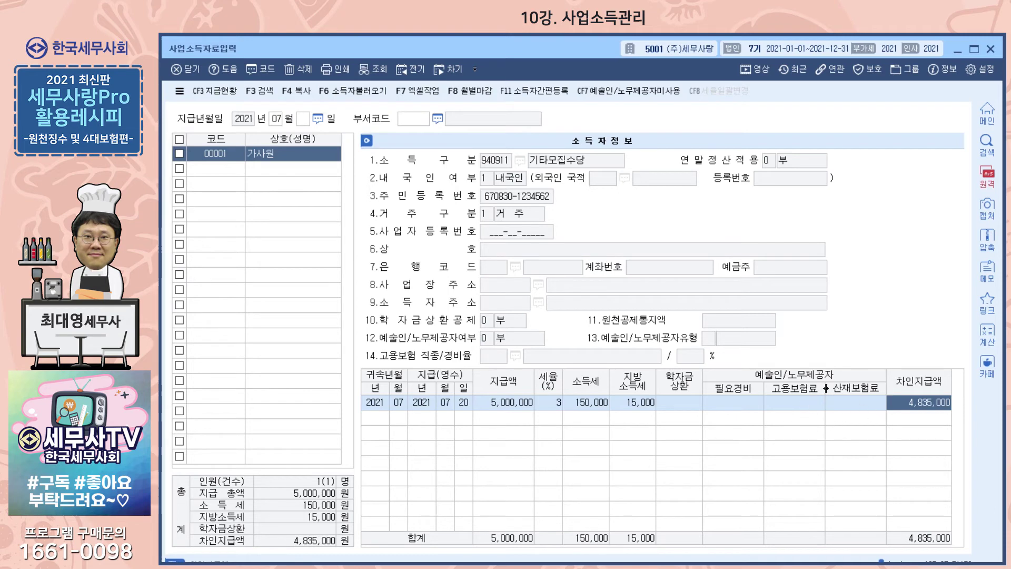
{"action": "left_click", "coordinate": [638, 92]}
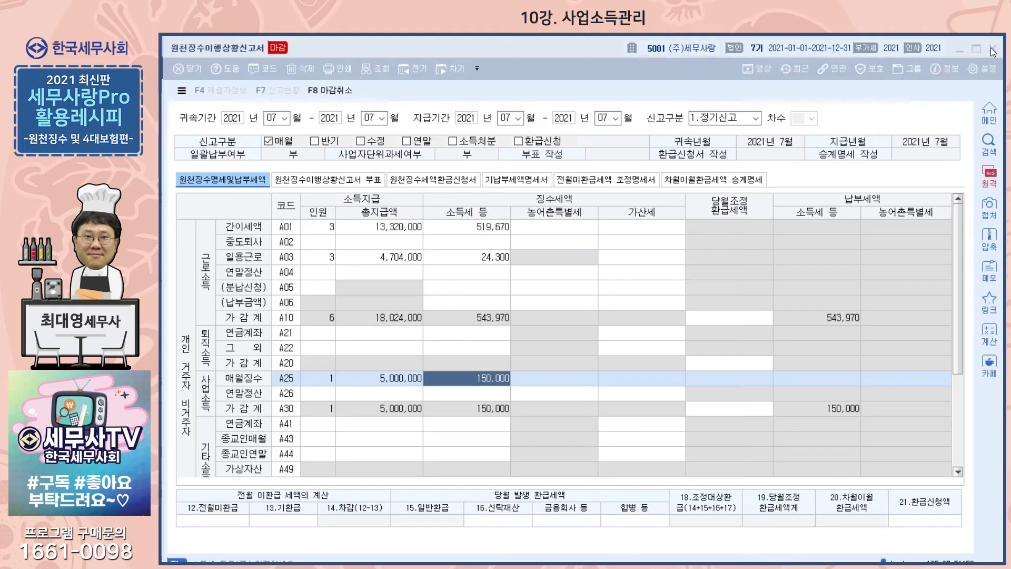
Leave the open forms and check the fifth earner's income type and 연말정산적용 setting in 사업소득자등록.
{"action": "left_click", "coordinate": [988, 50]}
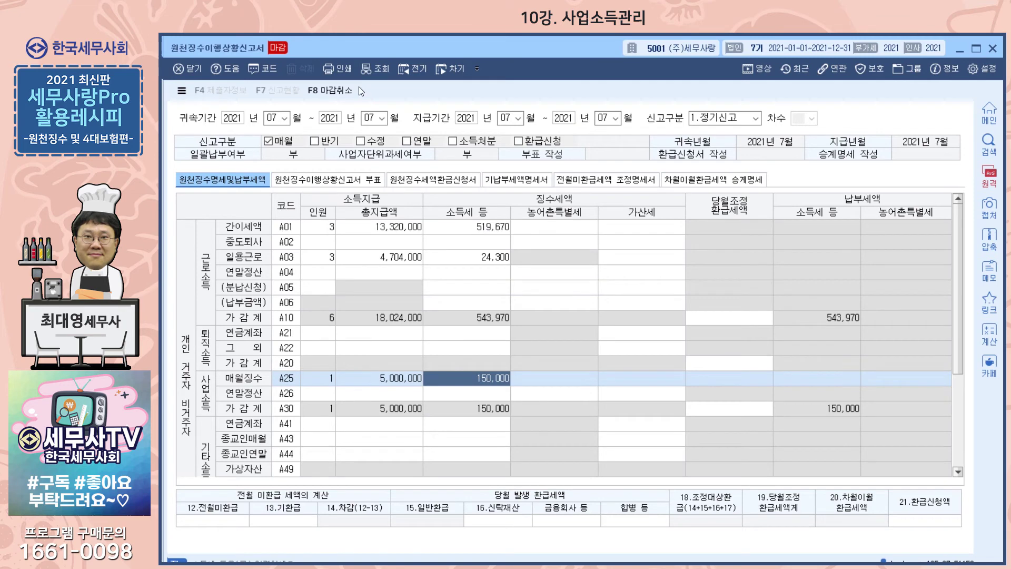
{"action": "key", "text": "Escape"}
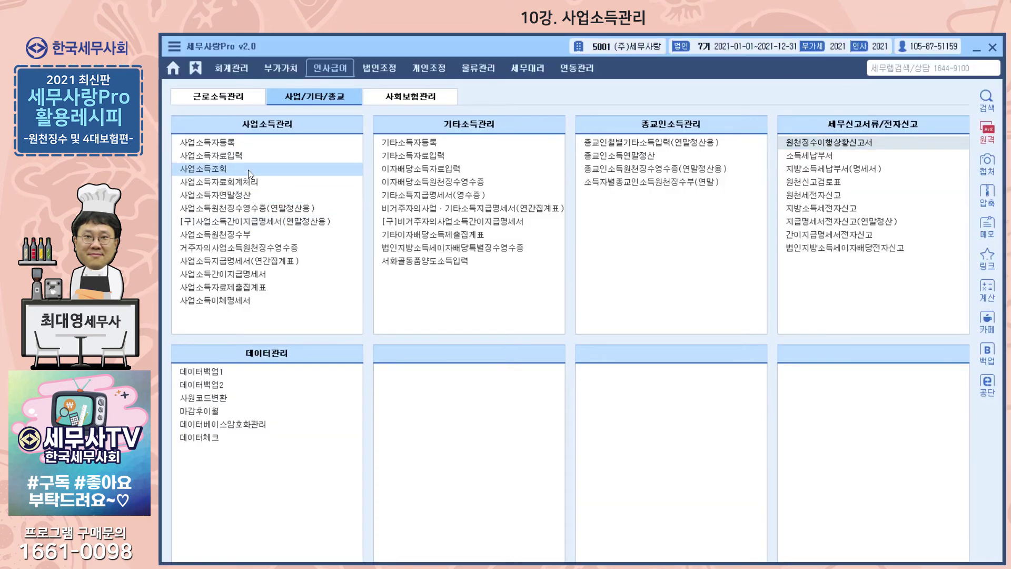
{"action": "left_click", "coordinate": [232, 143]}
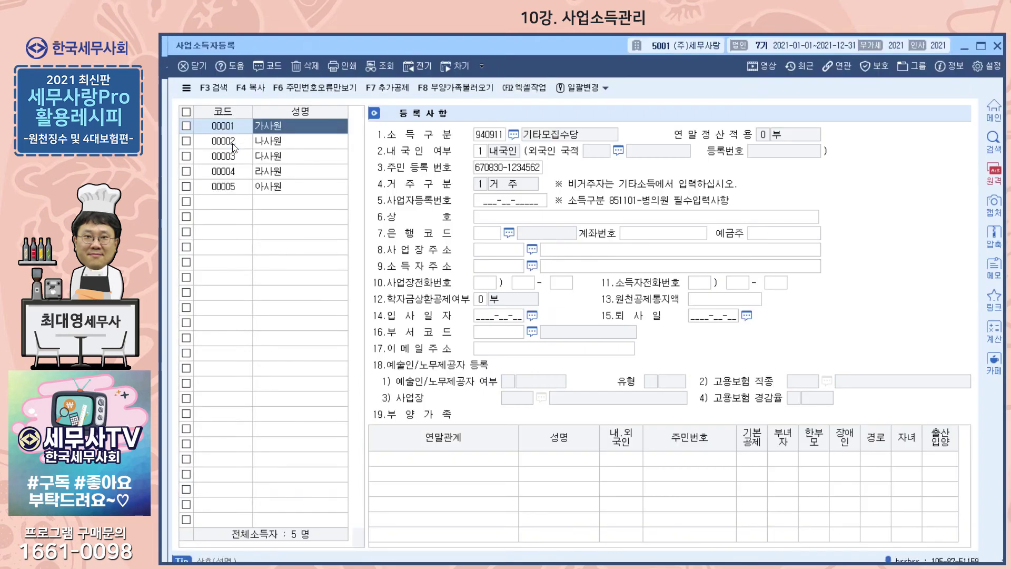
{"action": "left_click", "coordinate": [271, 193]}
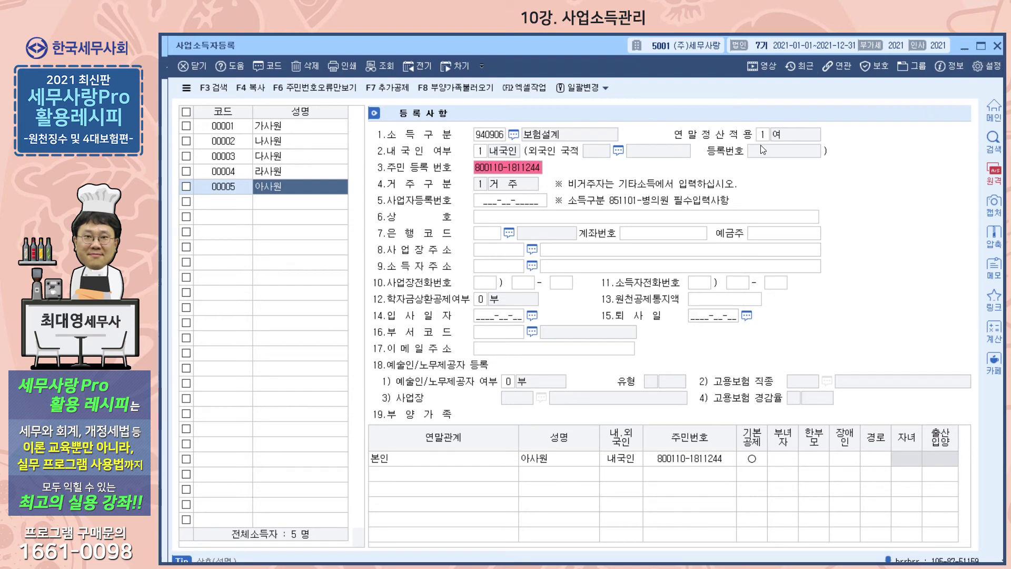
{"action": "left_click", "coordinate": [962, 49]}
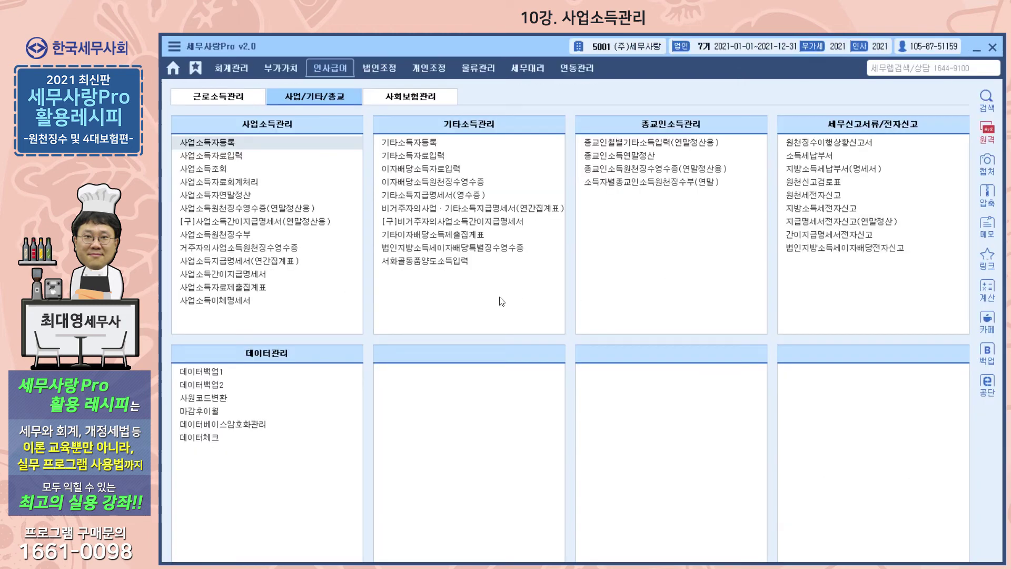
Load the 사업소득자료입력 payment data for month 10 of 2021, examine the fifth earner's entry and close the form.
{"action": "left_click", "coordinate": [219, 156]}
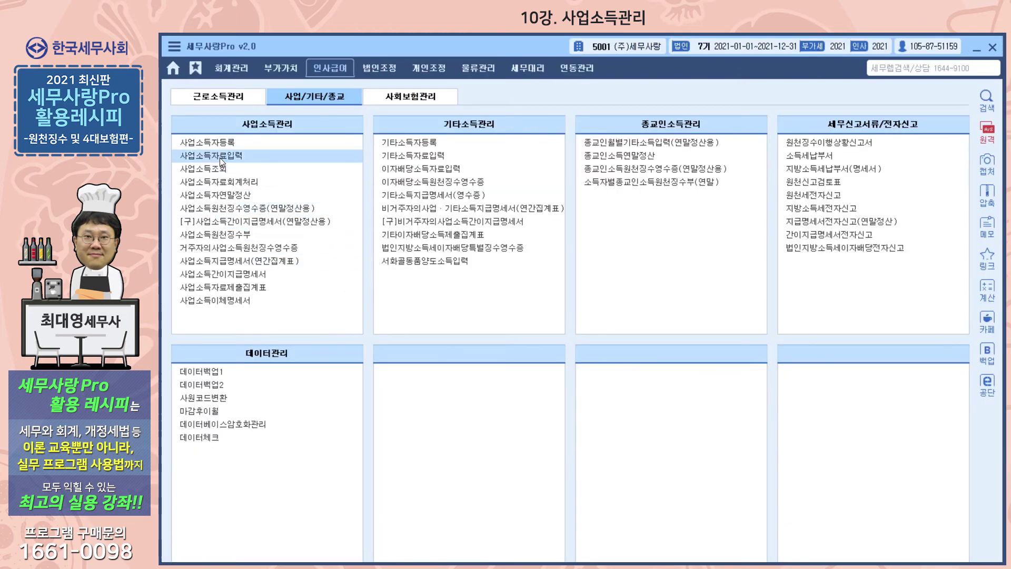
{"action": "type", "text": "10"}
{"action": "key", "text": "Return"}
{"action": "key", "text": "Return"}
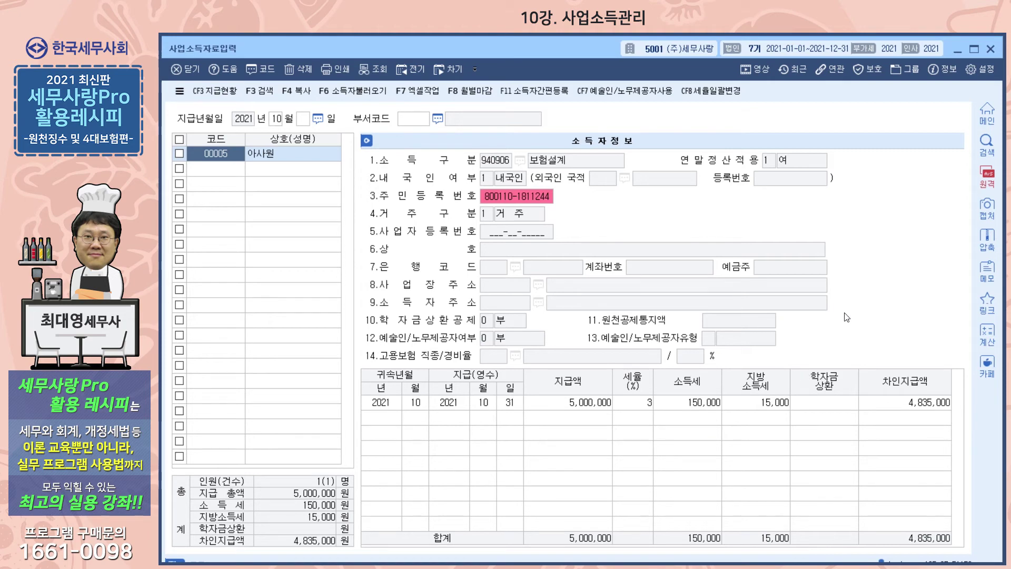
{"action": "left_click", "coordinate": [992, 50]}
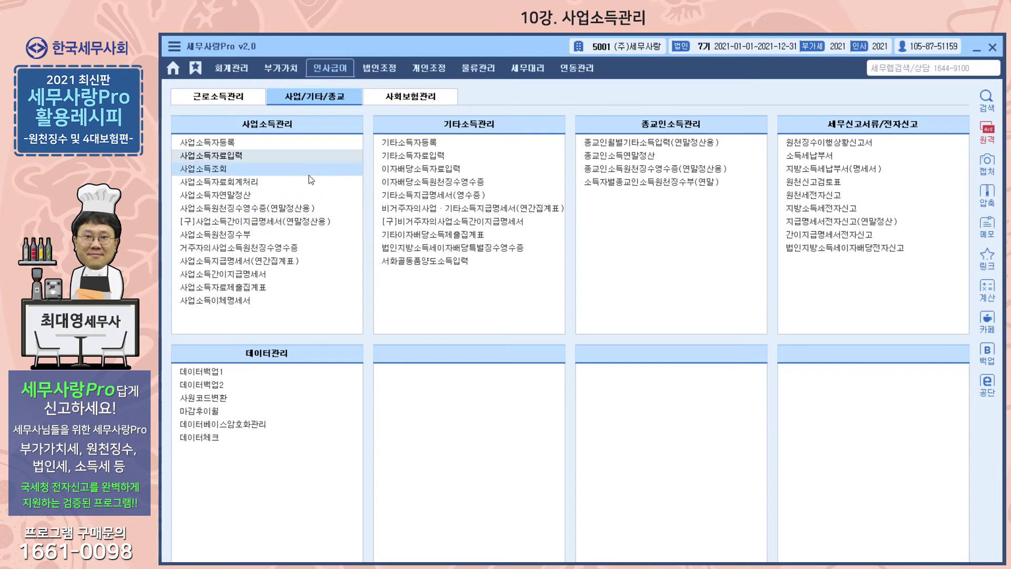
Open 사업소득자연말정산 and view the bulk-load (일괄불러오기) options without loading anything.
{"action": "left_click", "coordinate": [220, 195]}
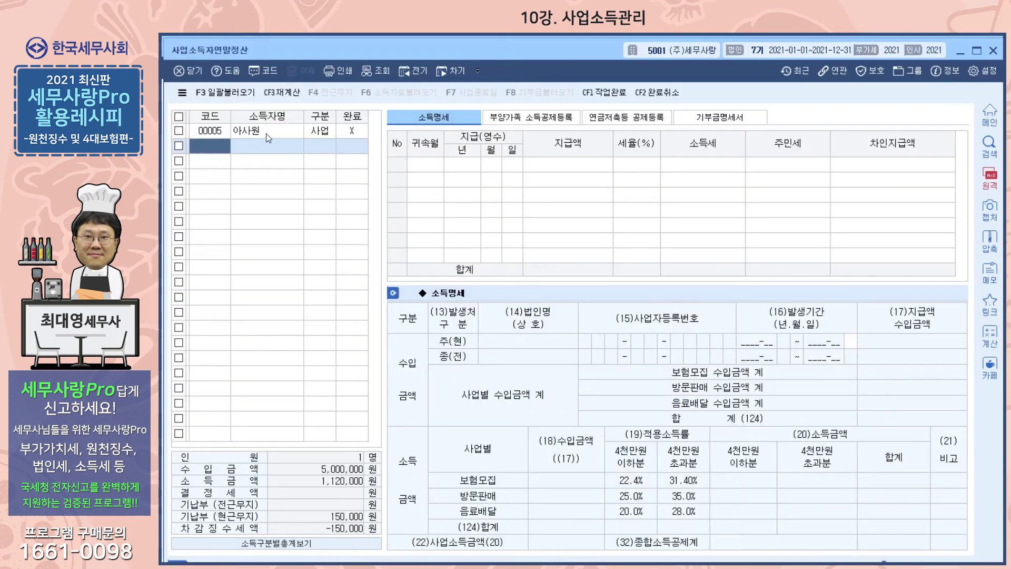
{"action": "left_click", "coordinate": [226, 92]}
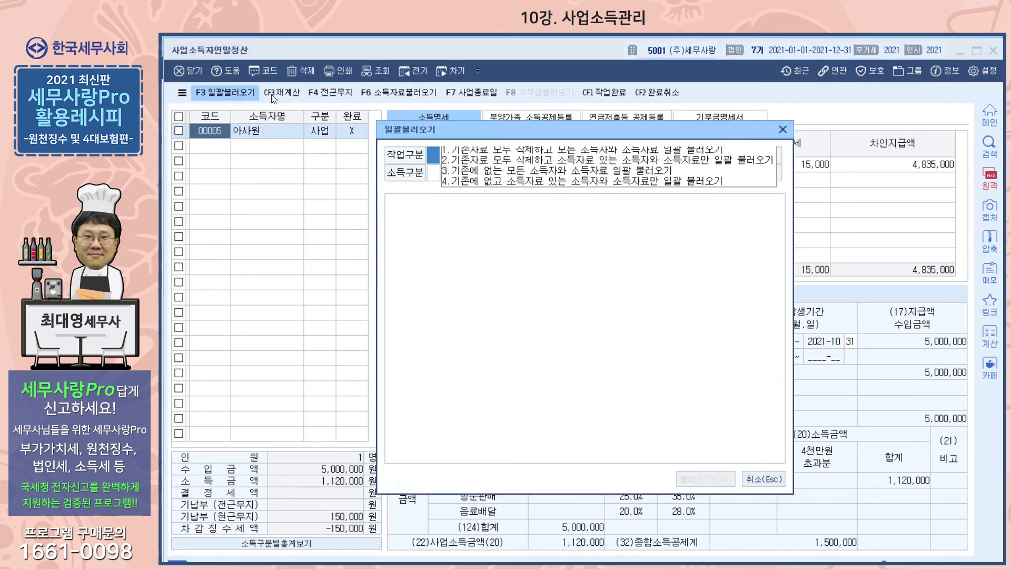
{"action": "left_click", "coordinate": [783, 128]}
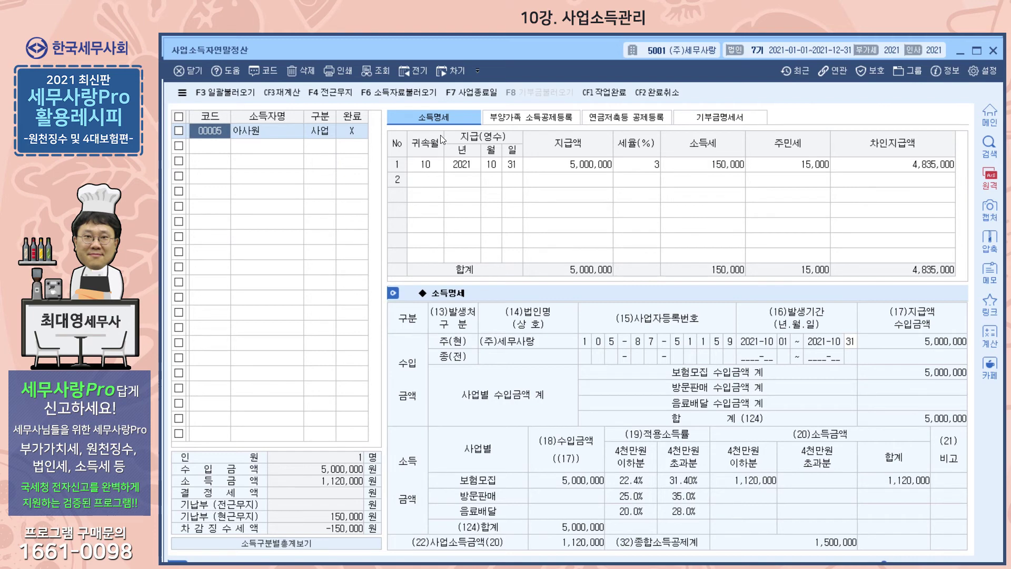
Review the fifth earner's dependent deductions, pension savings deductions and donation statement, and return to the income details (소득명세).
{"action": "left_click", "coordinate": [523, 118]}
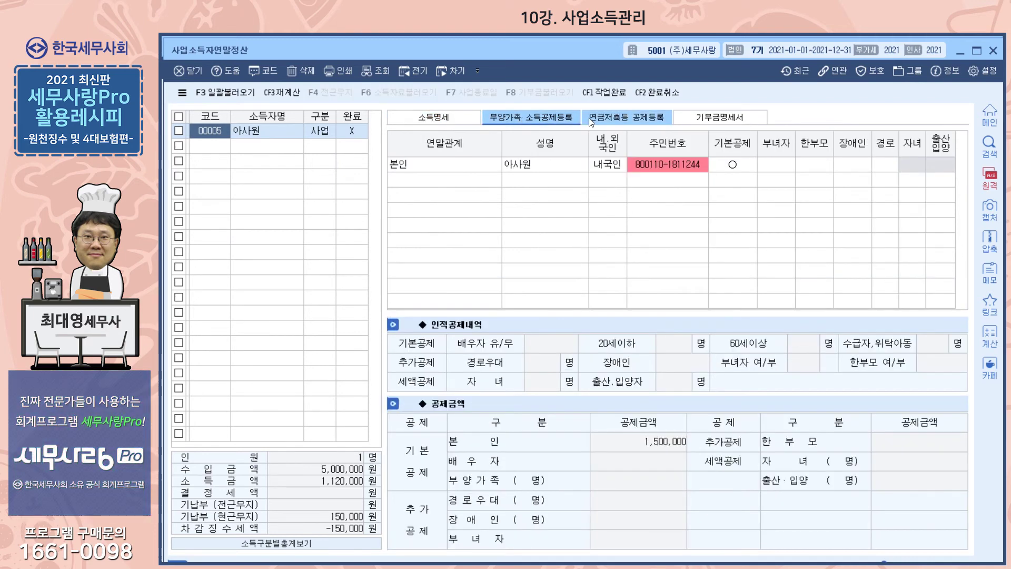
{"action": "left_click", "coordinate": [626, 117]}
{"action": "left_click", "coordinate": [720, 117]}
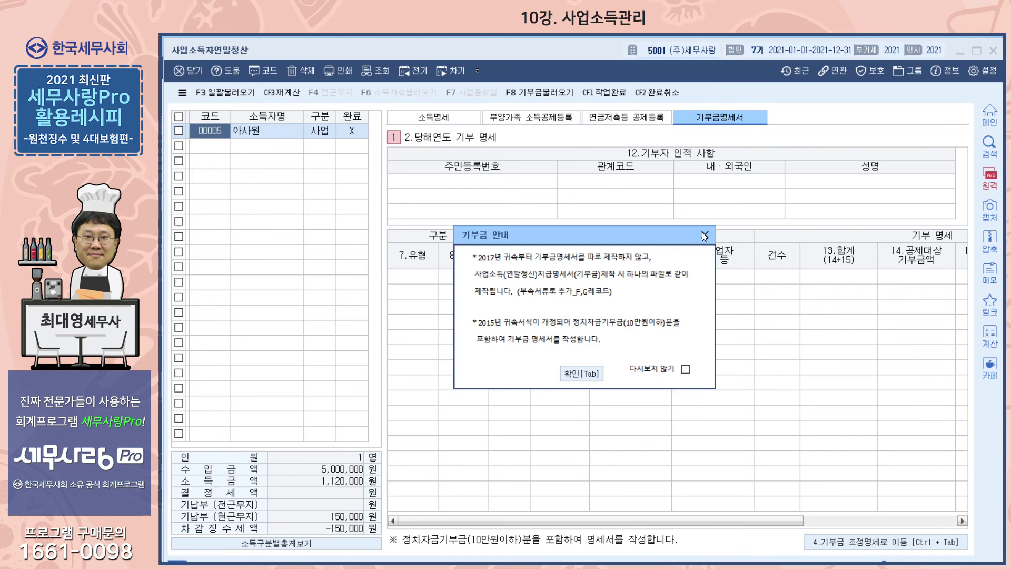
{"action": "key", "text": "Tab"}
{"action": "left_click", "coordinate": [421, 117]}
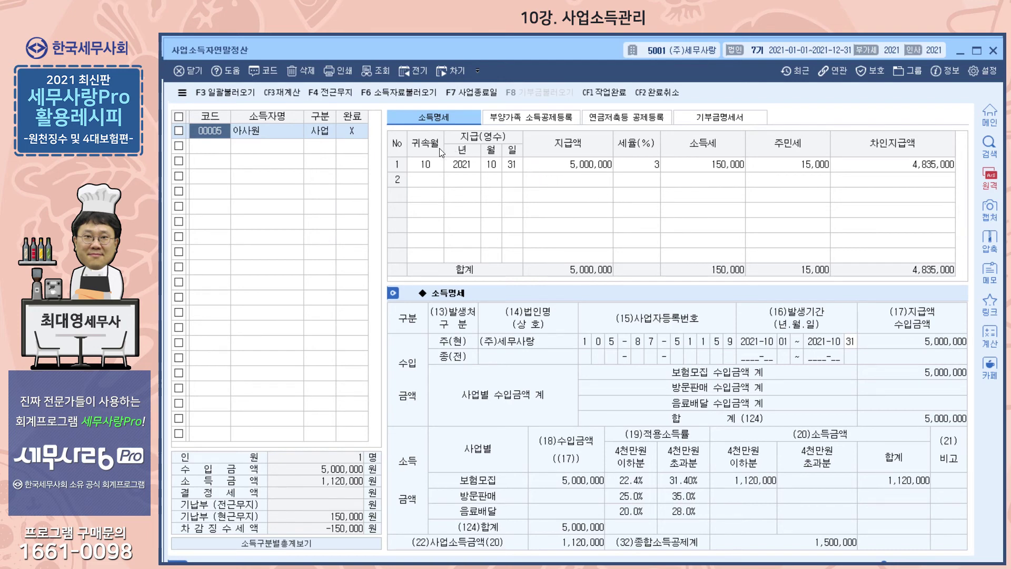
Mark and unmark the fifth earner's record in the year-end settlement list and close the form.
{"action": "left_click", "coordinate": [179, 132]}
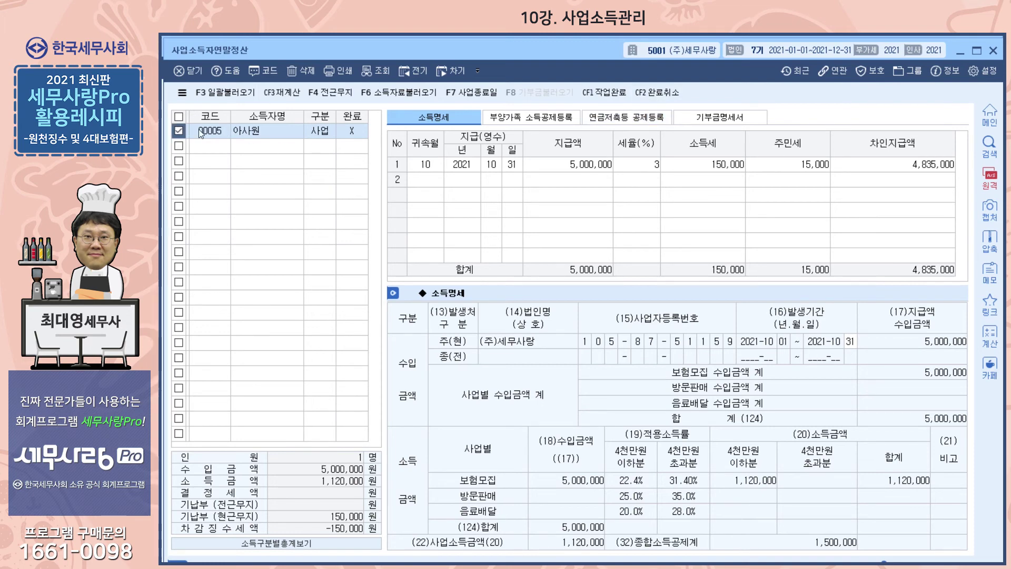
{"action": "left_click", "coordinate": [179, 130]}
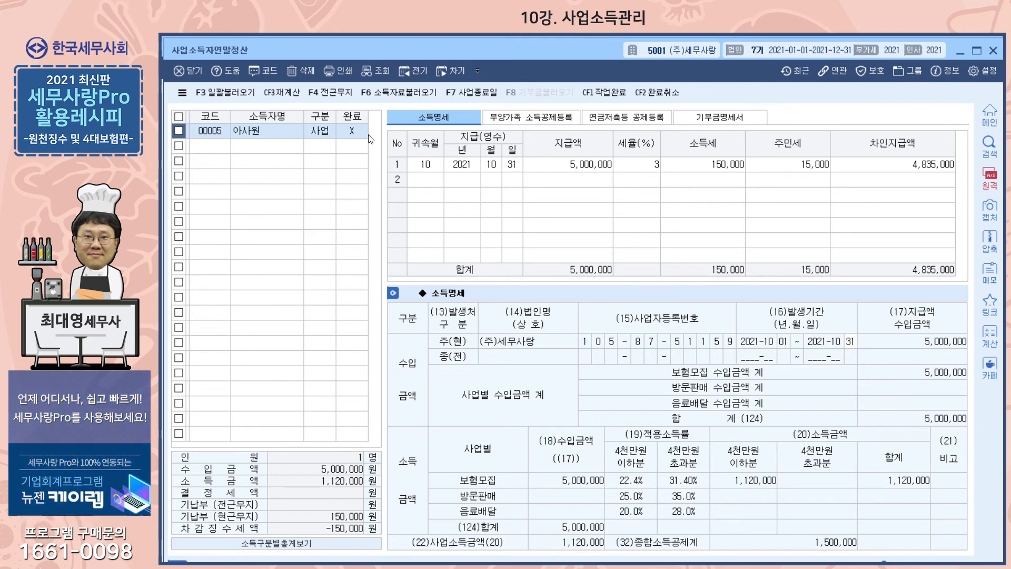
{"action": "left_click", "coordinate": [992, 50]}
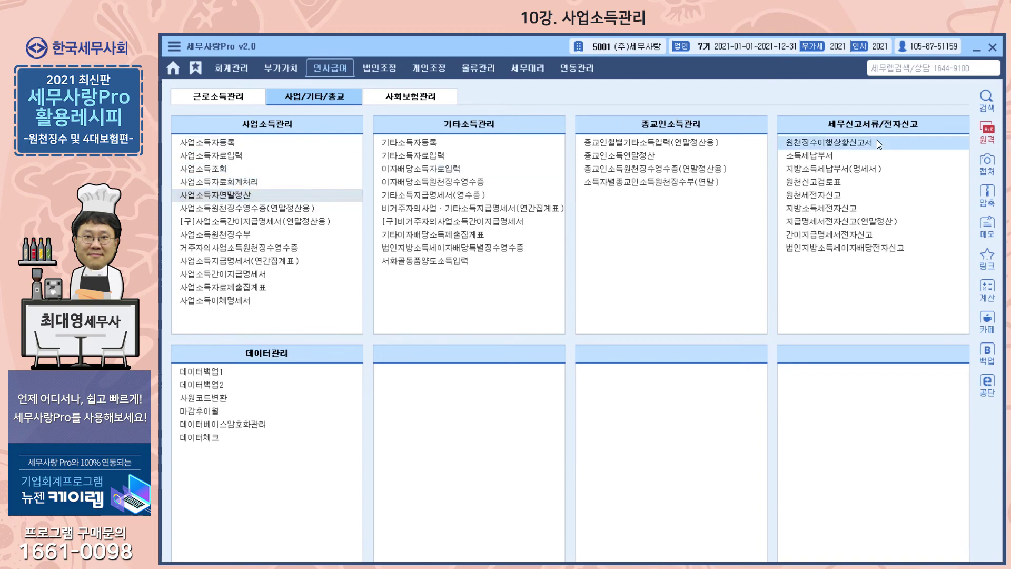
Load the saved February 2022 data in the next-year 원천징수이행상황신고서 and examine the year-end settlement row A26 before closing it.
{"action": "left_click", "coordinate": [830, 143]}
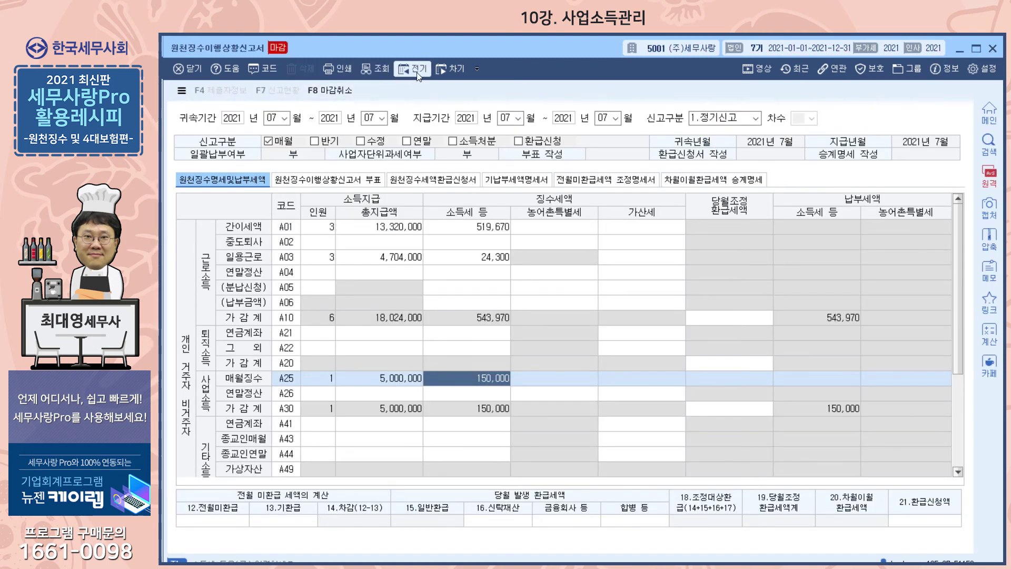
{"action": "left_click", "coordinate": [453, 67]}
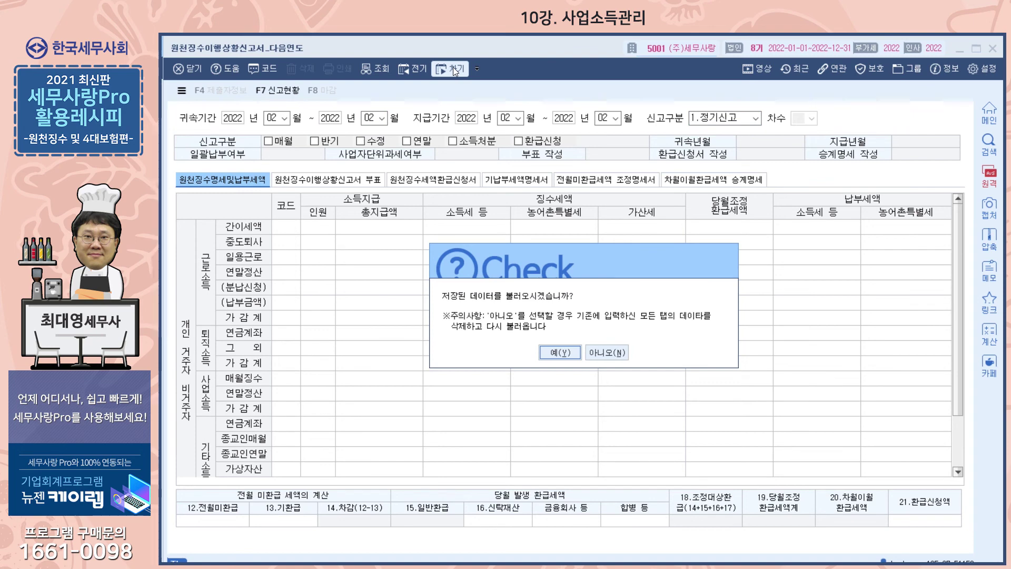
{"action": "left_click", "coordinate": [570, 351]}
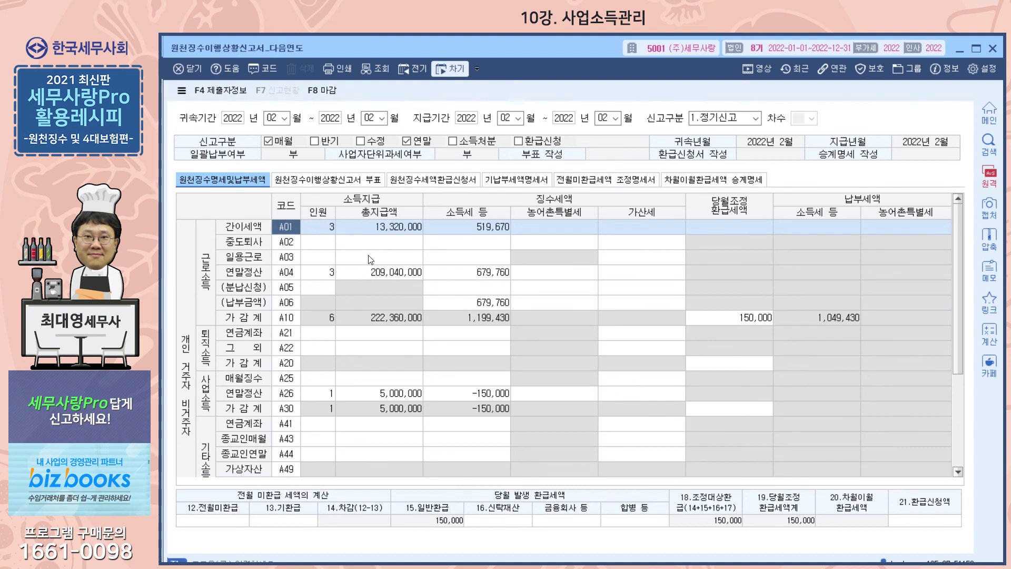
{"action": "left_click", "coordinate": [374, 393]}
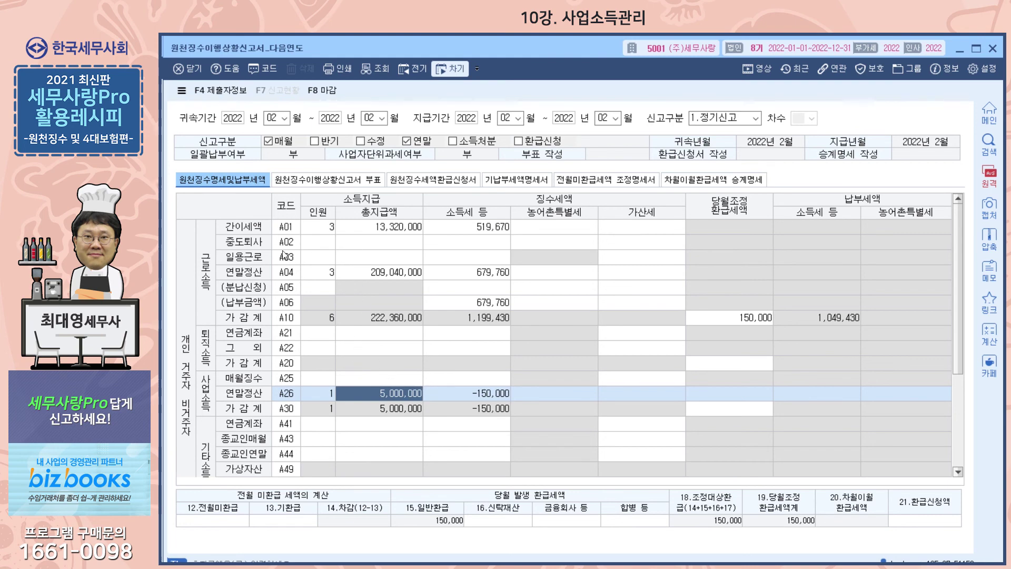
{"action": "key", "text": "Escape"}
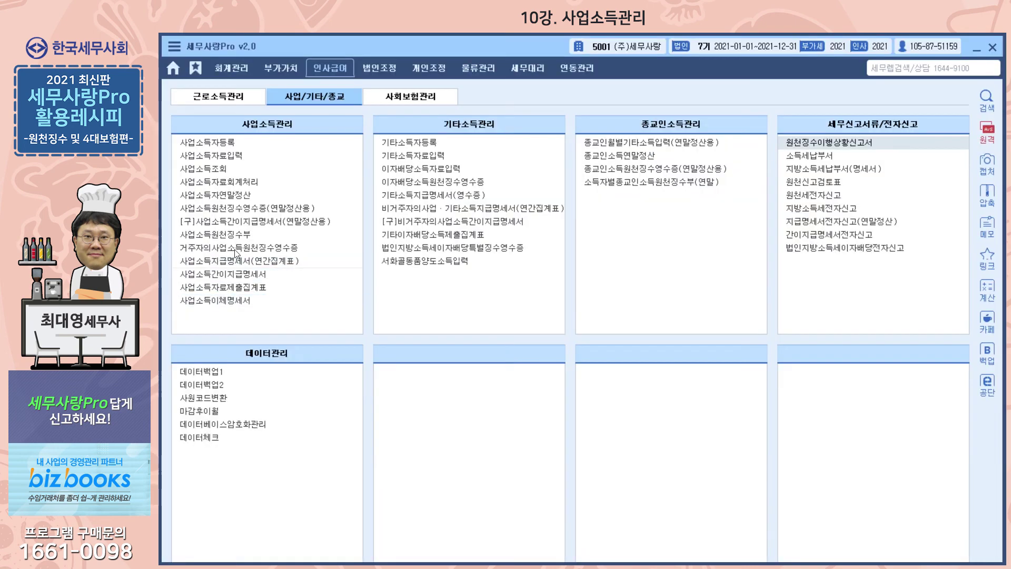
View the fifth earner's 사업소득원천징수영수증(연말정산용) and close it.
{"action": "left_click", "coordinate": [232, 210]}
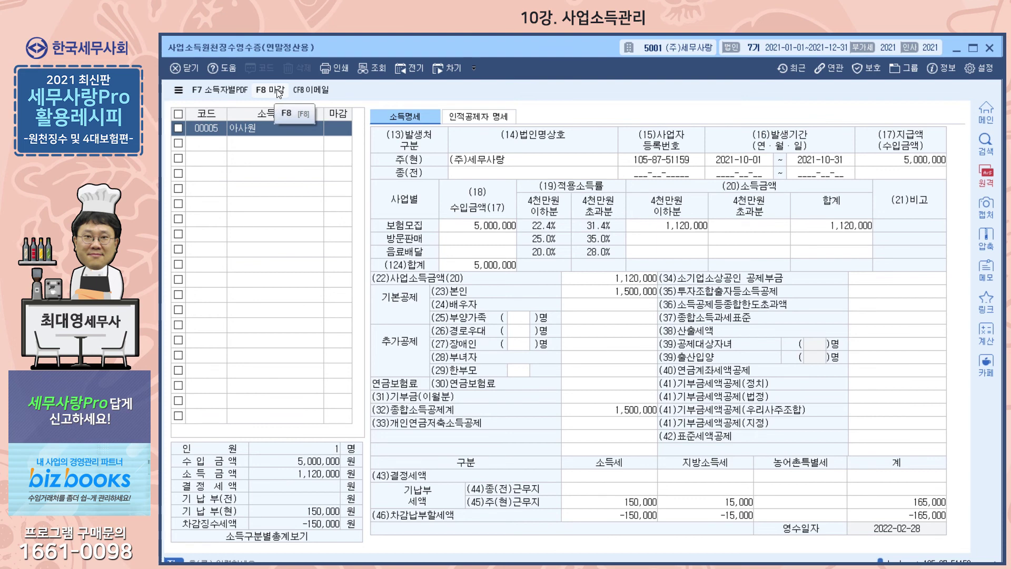
{"action": "left_click", "coordinate": [990, 48]}
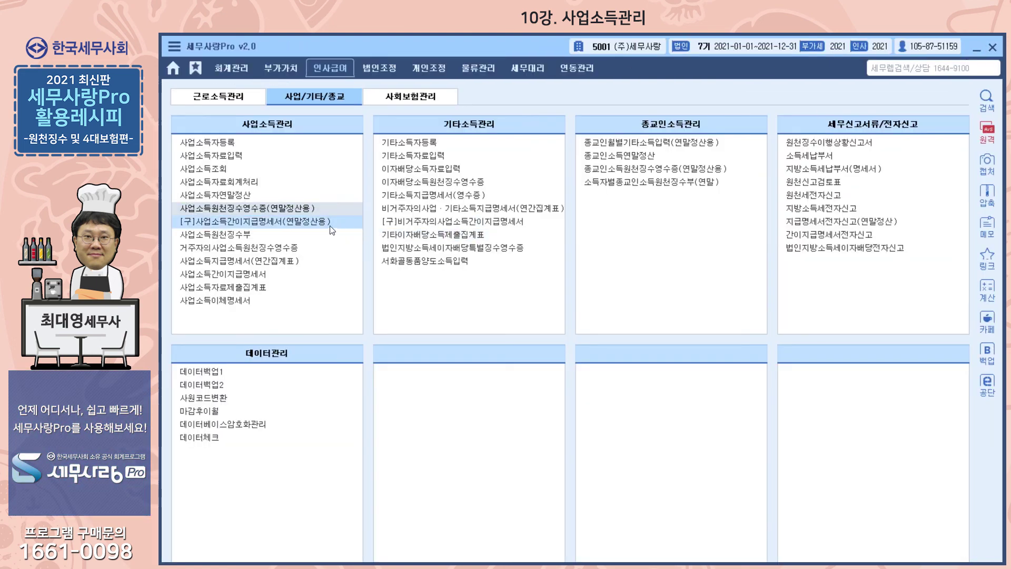
View the fifth earner's monthly payments in the 사업소득원천징수부 and close the ledger.
{"action": "left_click", "coordinate": [210, 233]}
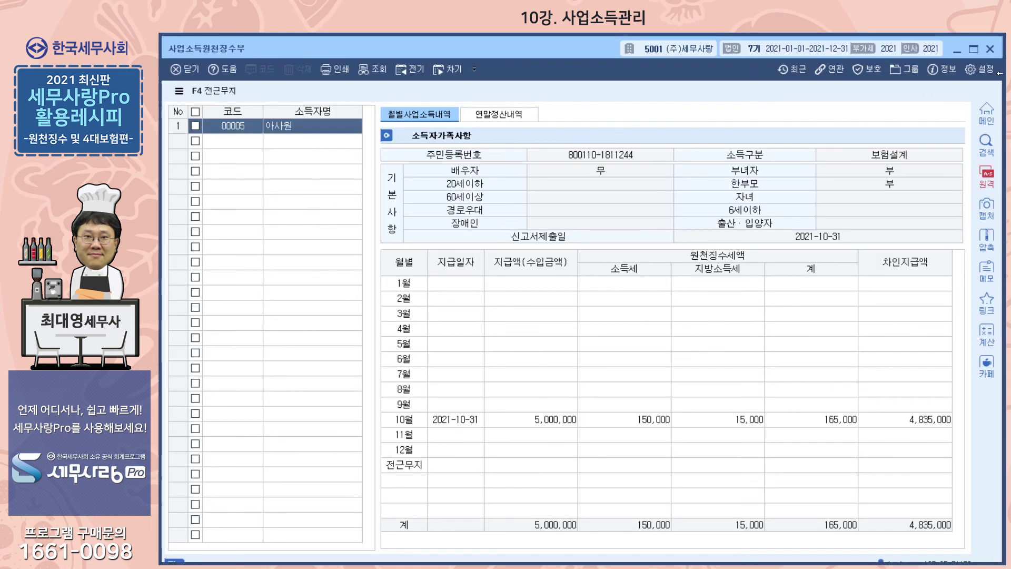
{"action": "left_click", "coordinate": [989, 50]}
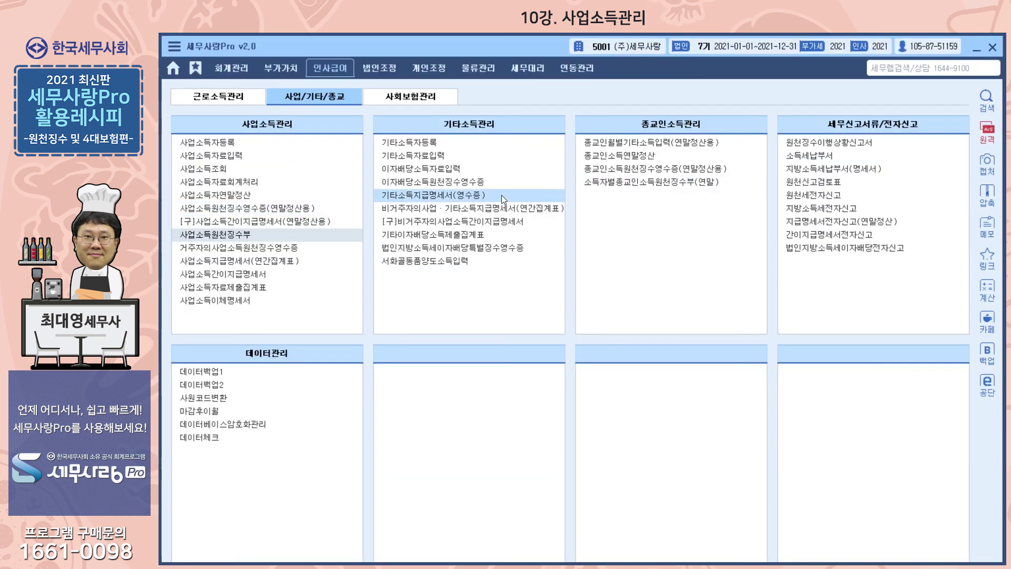
View the 사업소득지급명세서(연간집계표) and 사업소득간이지급명세서 forms, closing each without loading any data.
{"action": "left_click", "coordinate": [219, 261]}
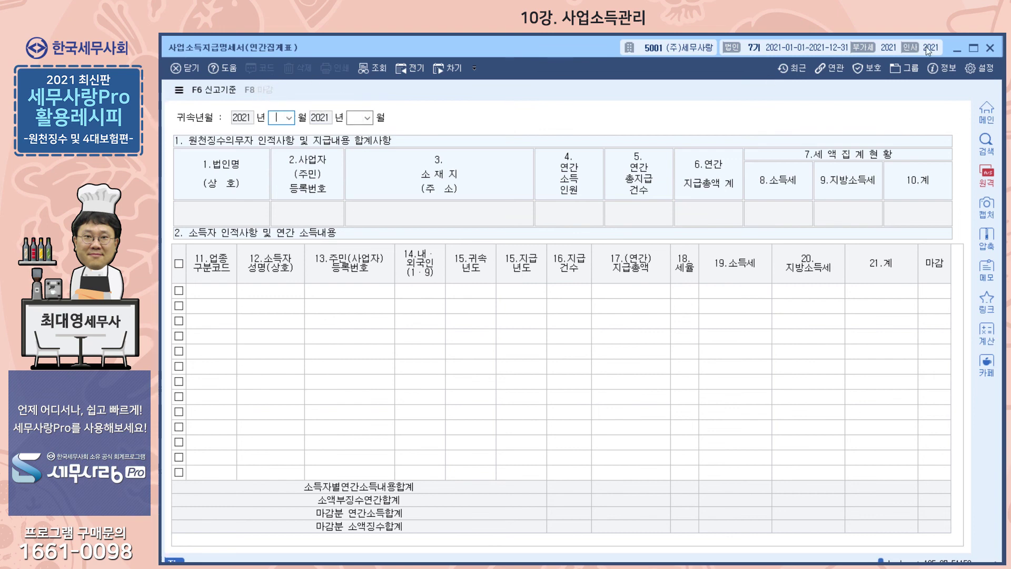
{"action": "left_click", "coordinate": [990, 48]}
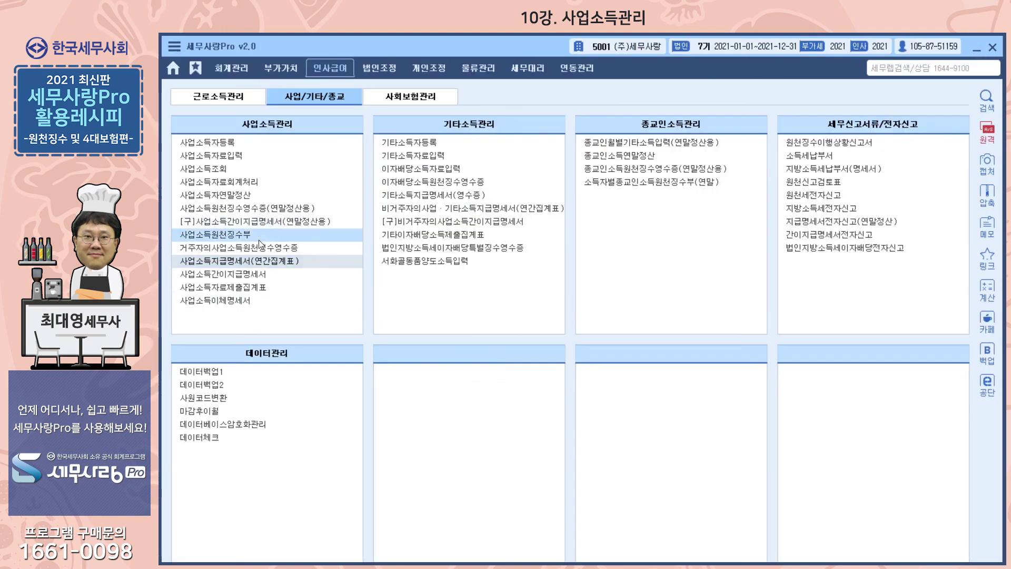
{"action": "left_click", "coordinate": [225, 278]}
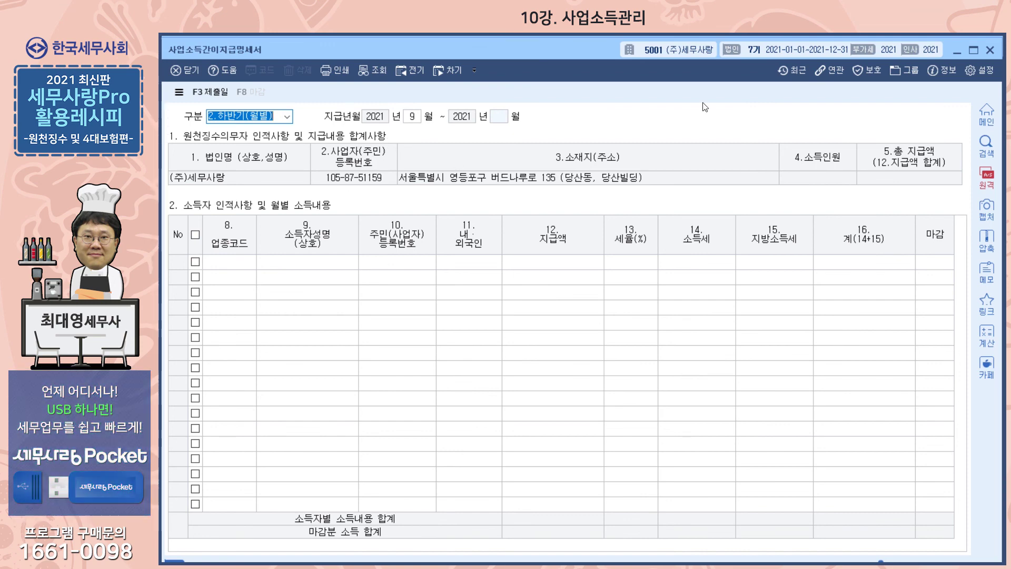
{"action": "left_click", "coordinate": [990, 49]}
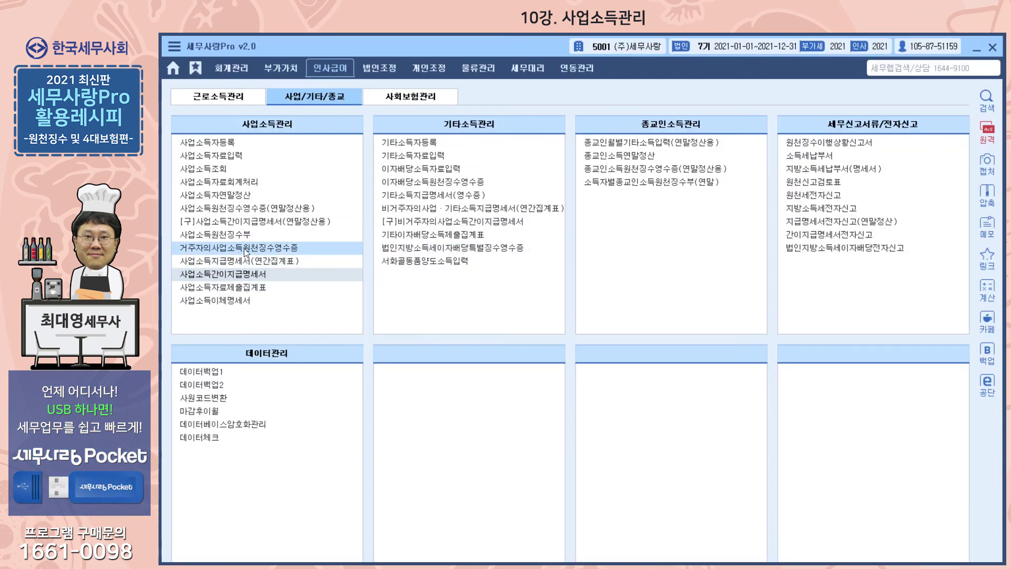
Check the 7.사업소득(연말정산)지급명세서(기부금) option among the media types in 지급명세서전자신고(연말정산), close the form and return to the 사업/기타/종교 menus.
{"action": "left_click", "coordinate": [228, 99]}
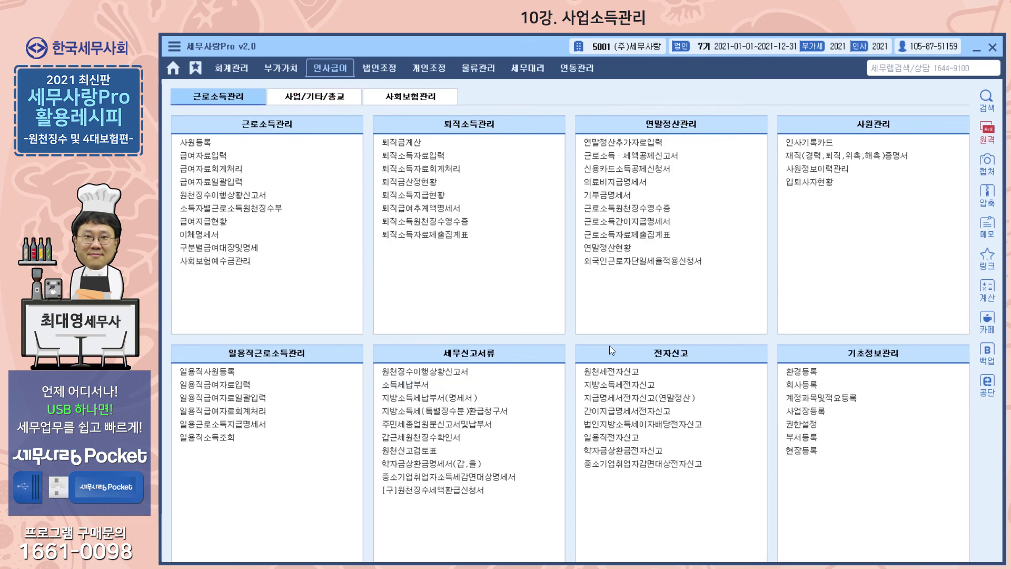
{"action": "left_click", "coordinate": [655, 397]}
{"action": "key", "text": "Return"}
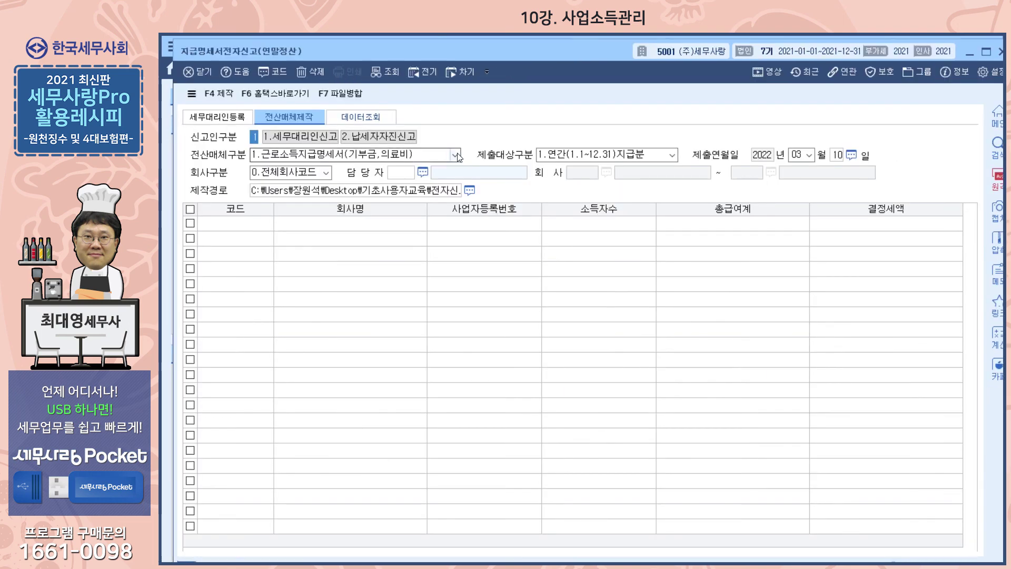
{"action": "left_click", "coordinate": [454, 154]}
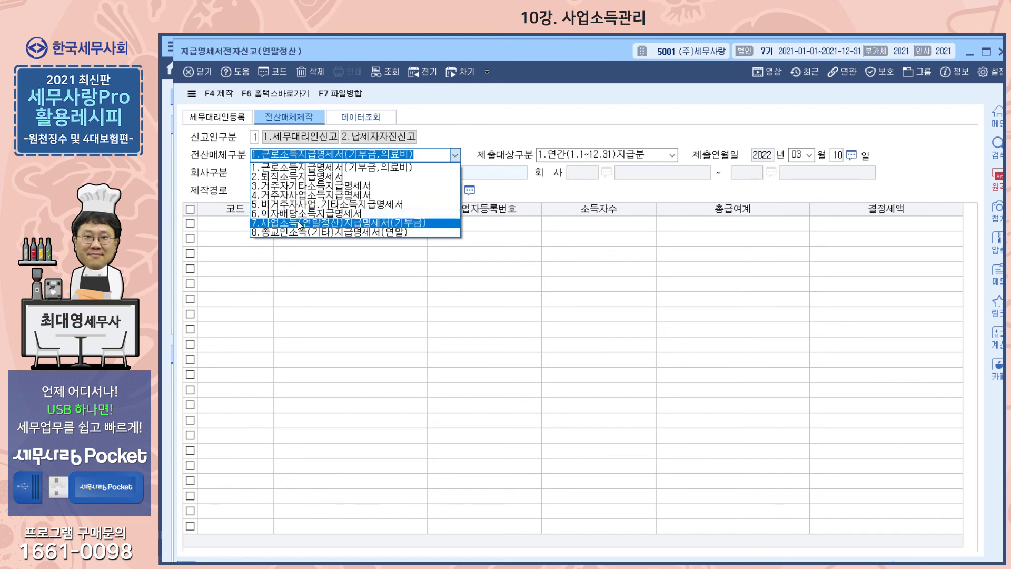
{"action": "left_click", "coordinate": [454, 155]}
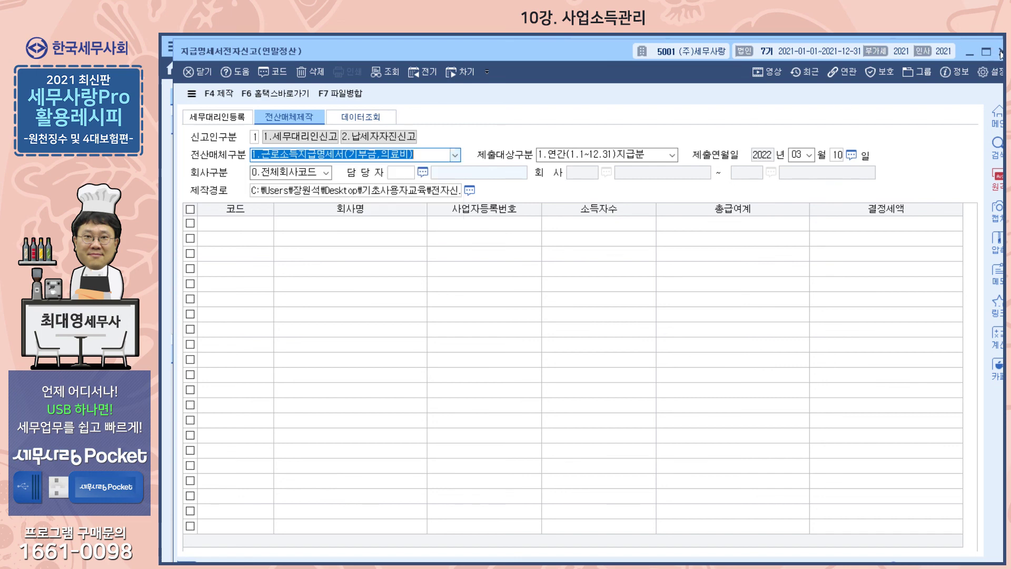
{"action": "left_click", "coordinate": [1000, 51]}
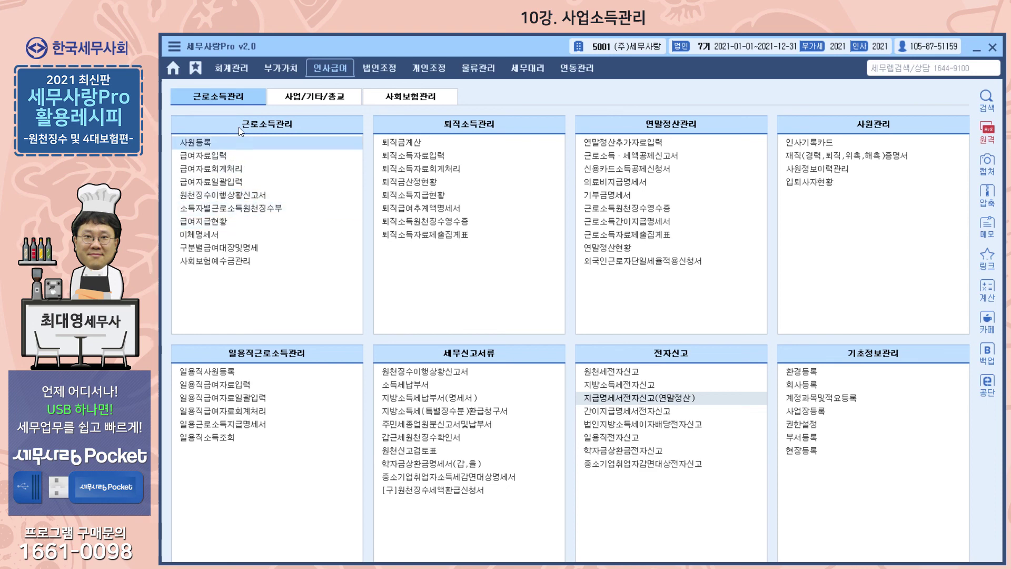
{"action": "left_click", "coordinate": [306, 97]}
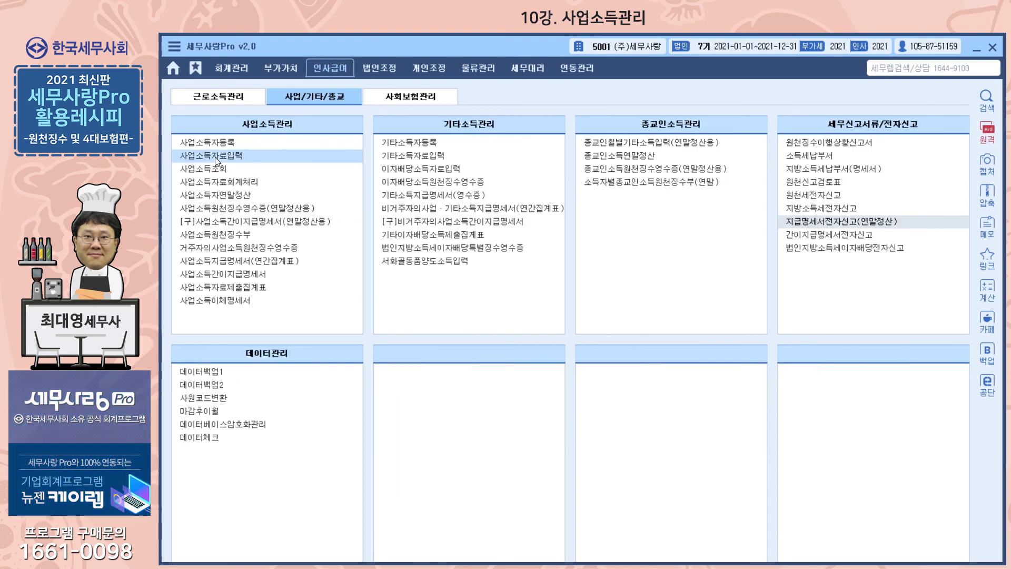